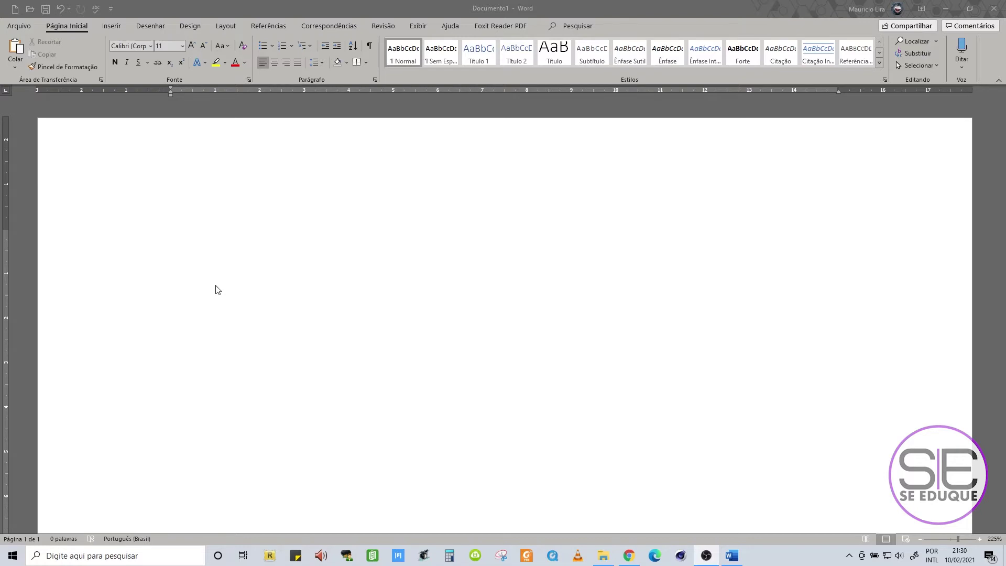
# Step: Click into the blank Documento1 page so the caret is ready for typing
pyautogui.click(84, 239)
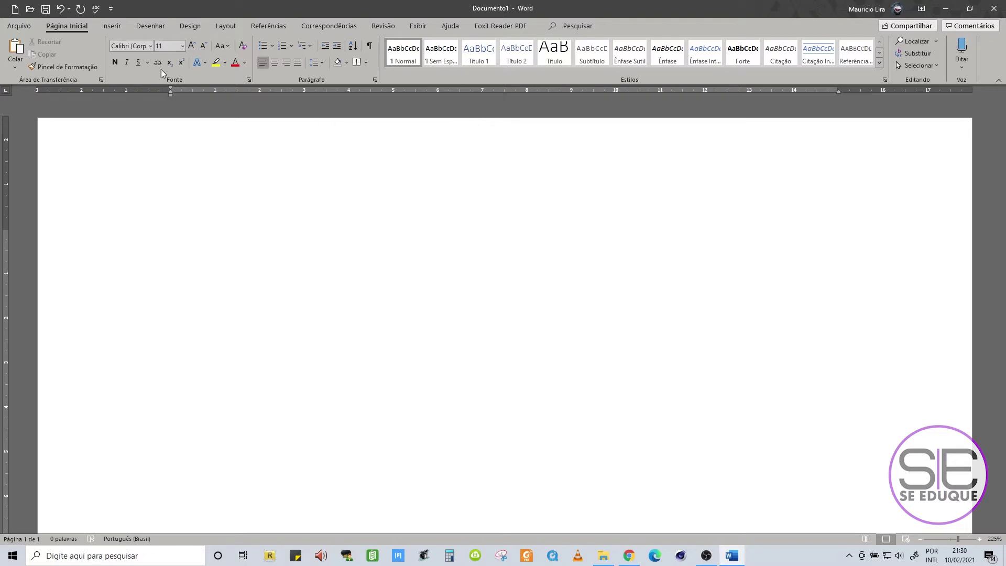
# Step: Apply the last custom margins: 3 cm top and left, 2 cm bottom and right
pyautogui.click(222, 24)
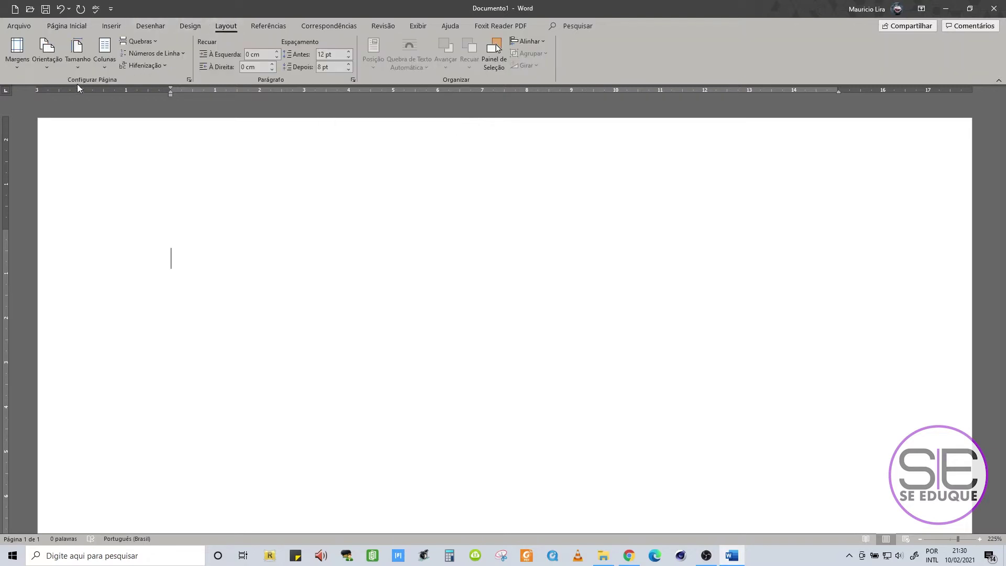
pyautogui.click(82, 68)
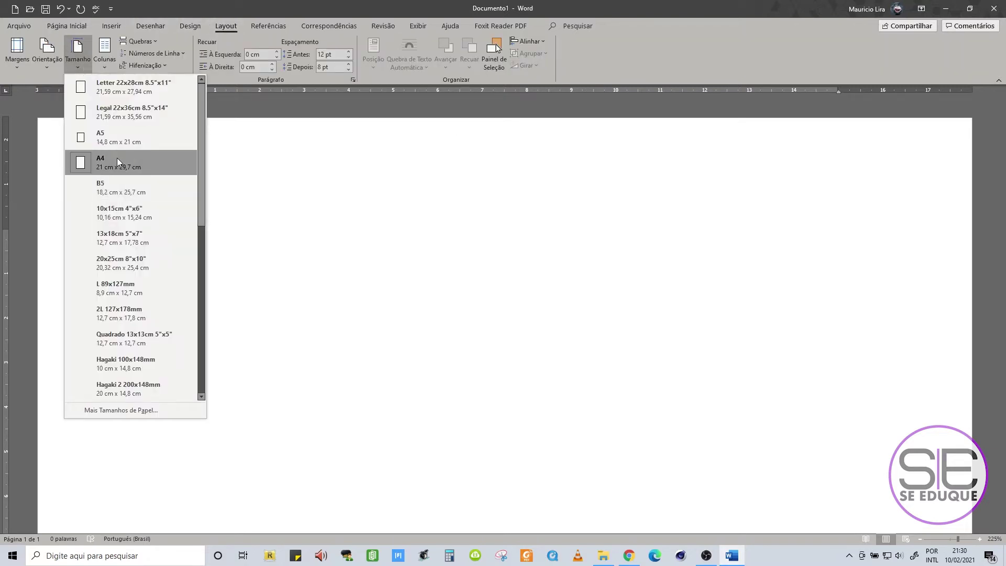
pyautogui.click(17, 71)
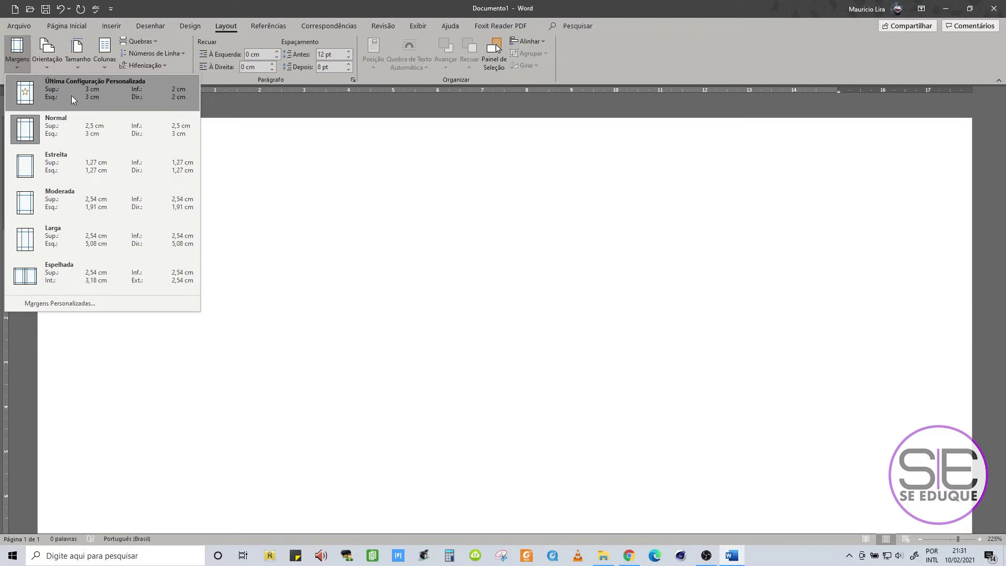
pyautogui.click(130, 93)
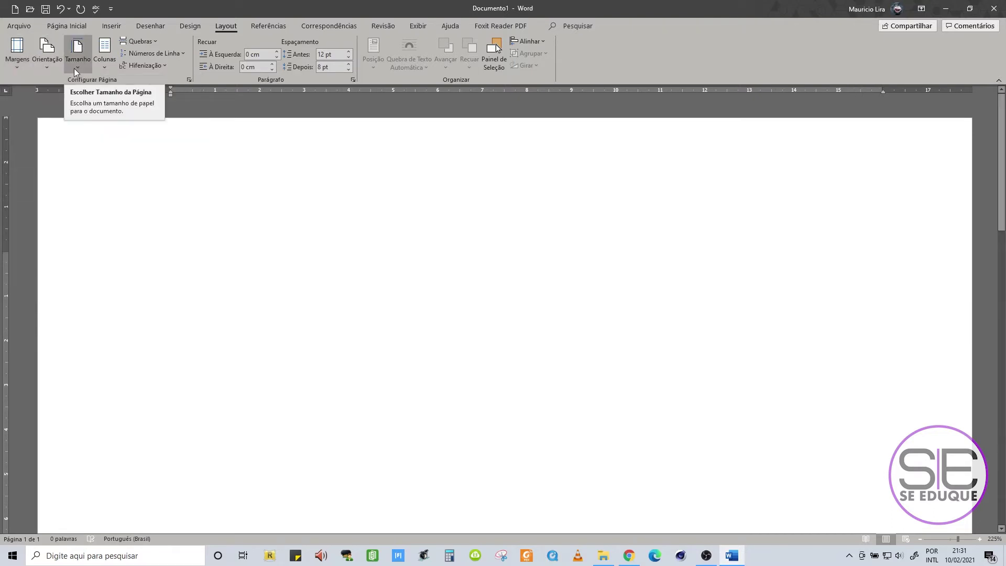
pyautogui.click(419, 26)
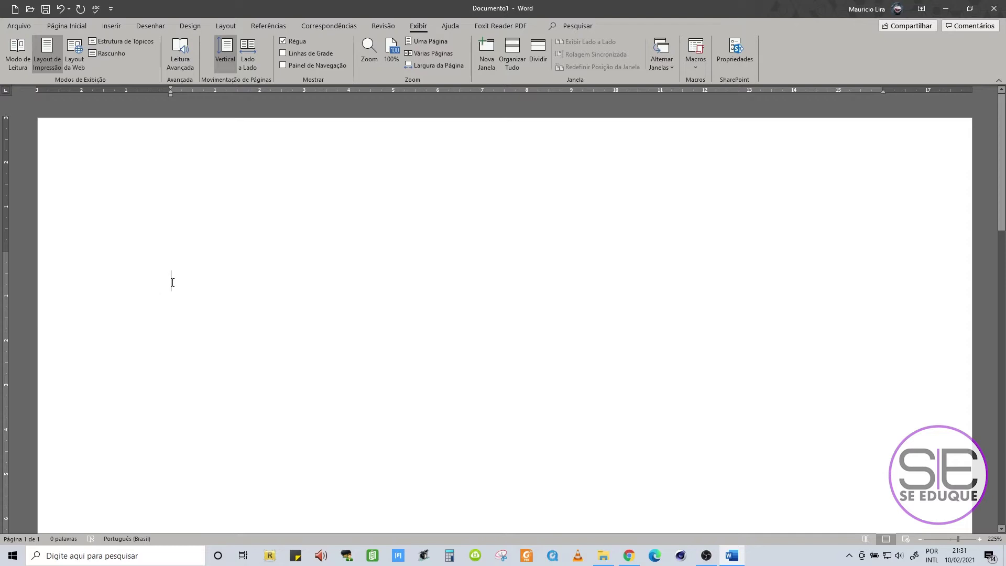
pyautogui.scroll(-2, 238, 262)
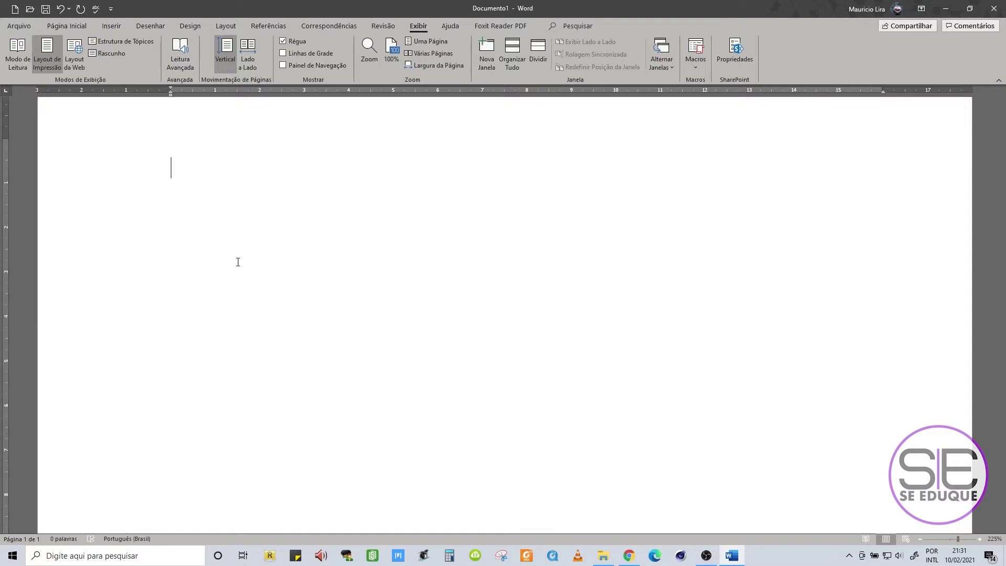
pyautogui.scroll(1, 289, 308)
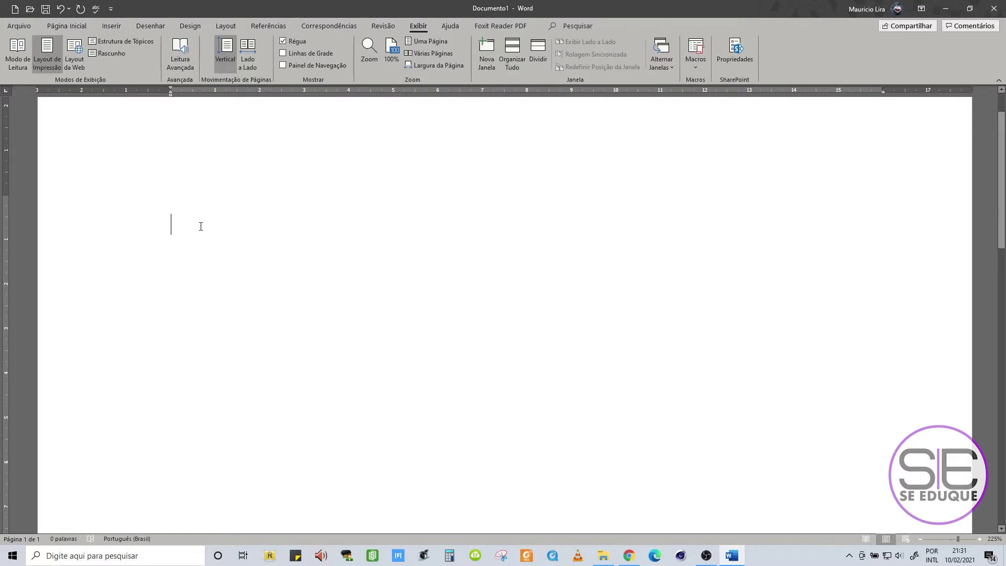
# Step: Type the title 'INSERINDO UM TEXTO AUTOMÁTICO E SALVANDO O ARQUIVO' with =RAND(3,3) on the next line
pyautogui.write('INSERINDO ')
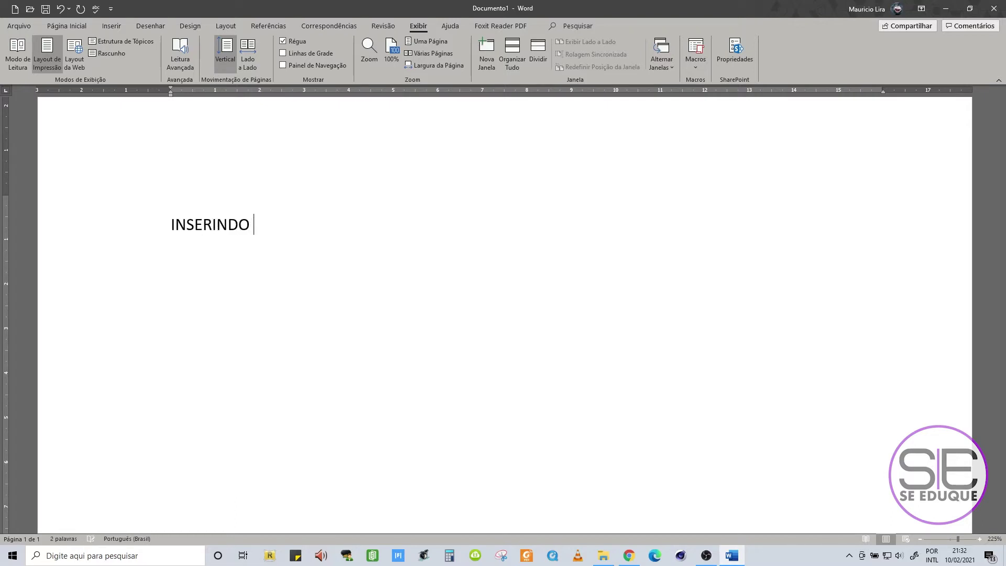
pyautogui.write('UM TEXTO AUTOMÁTICO E SALVANDO O ARQUIVO')
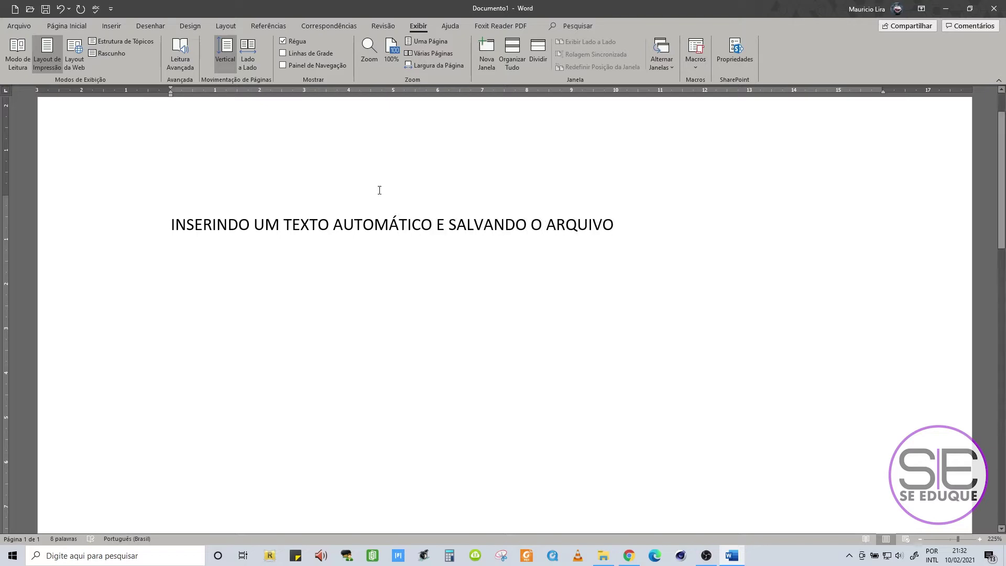
pyautogui.press('Return')
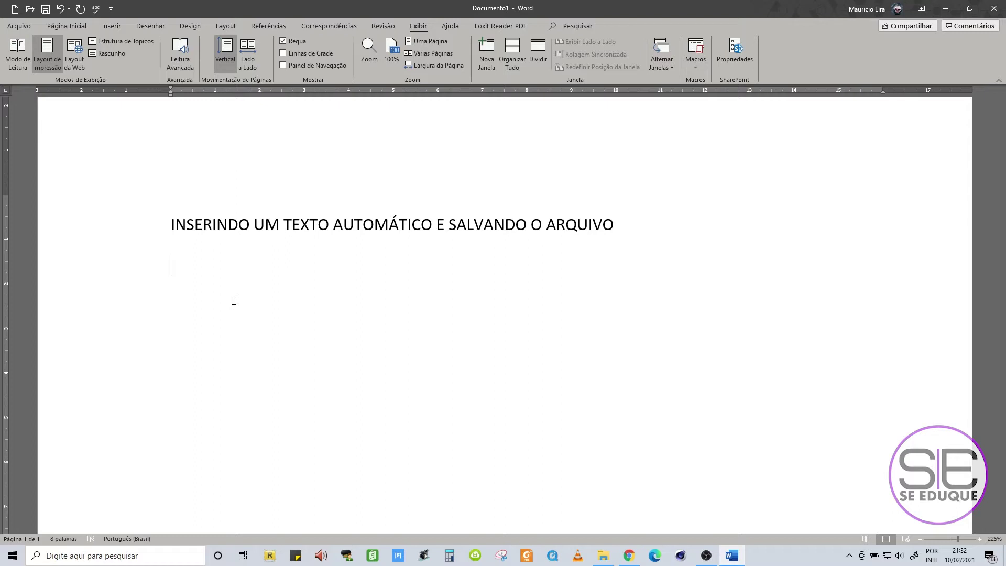
pyautogui.write('=')
pyautogui.write('RAND(')
pyautogui.write('3,3)')
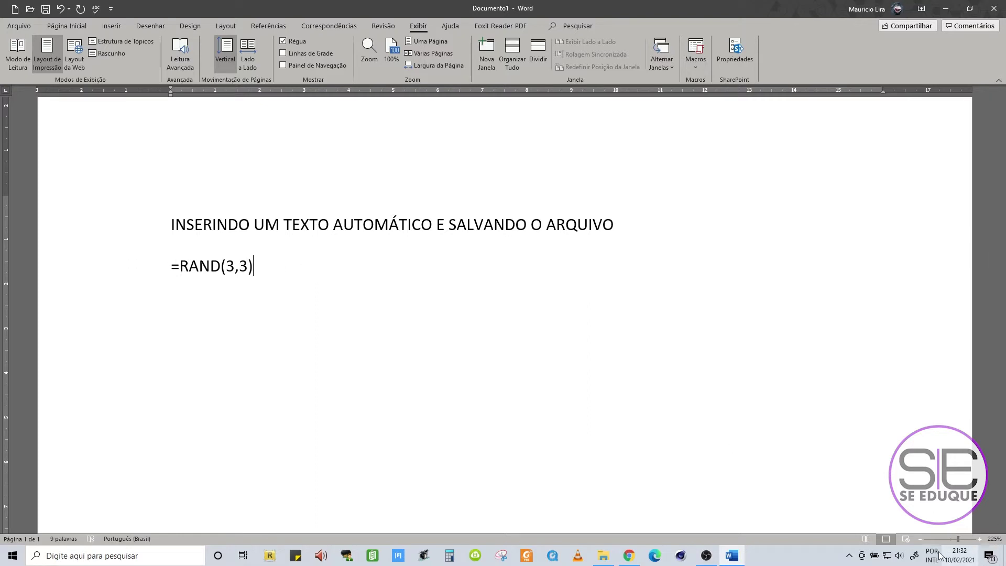
# Step: Zoom in on the page to 455%
pyautogui.keyDown('ctrl'); pyautogui.scroll(5, 131, 277); pyautogui.keyUp('ctrl')
pyautogui.keyDown('ctrl'); pyautogui.scroll(8, 105, 280); pyautogui.keyUp('ctrl')
pyautogui.keyDown('ctrl'); pyautogui.scroll(10, 89, 282); pyautogui.keyUp('ctrl')
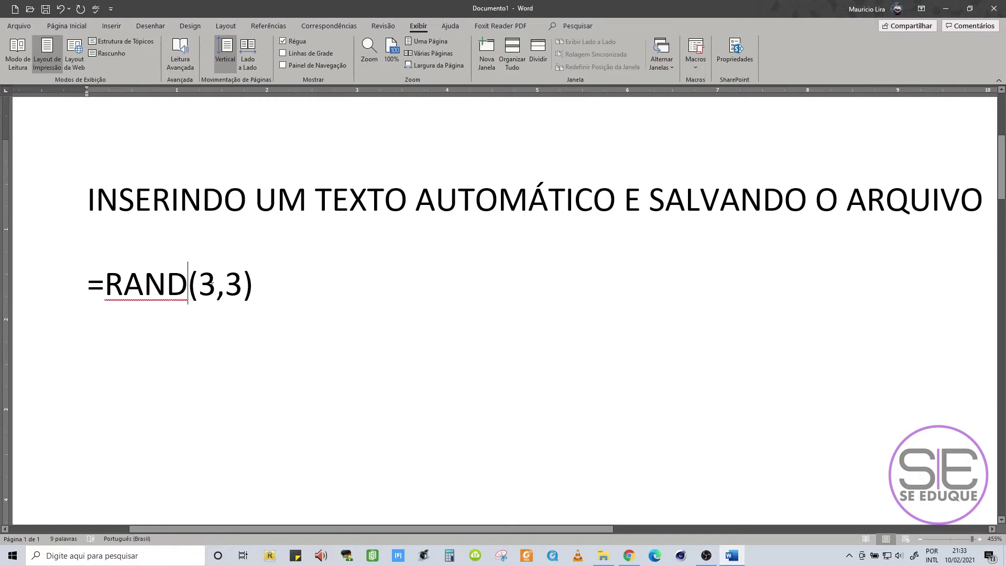
pyautogui.doubleClick(210, 284)
pyautogui.write('5')
pyautogui.doubleClick(209, 285)
pyautogui.write('10')
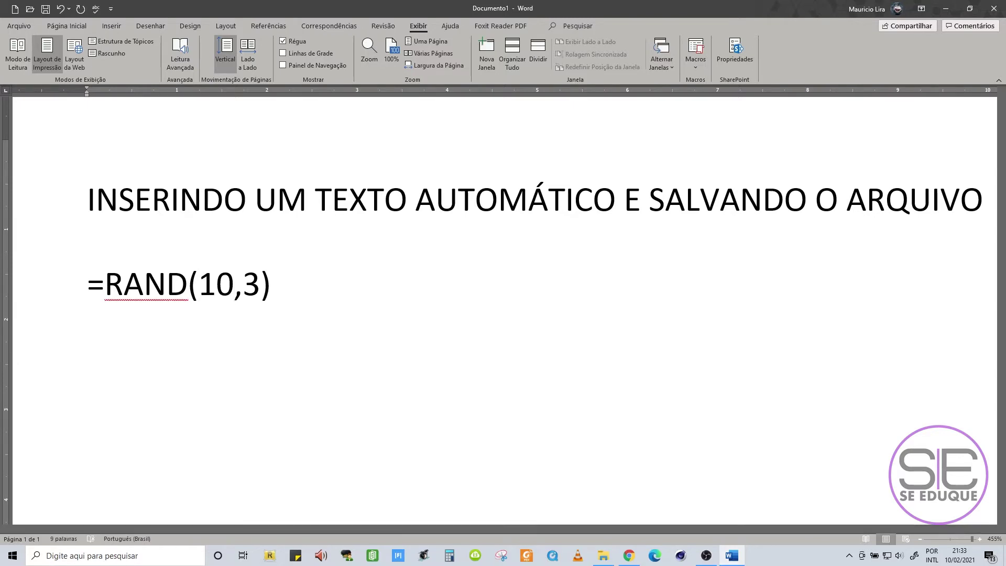
pyautogui.moveTo(231, 278); pyautogui.dragTo(200, 283)
pyautogui.write('3')
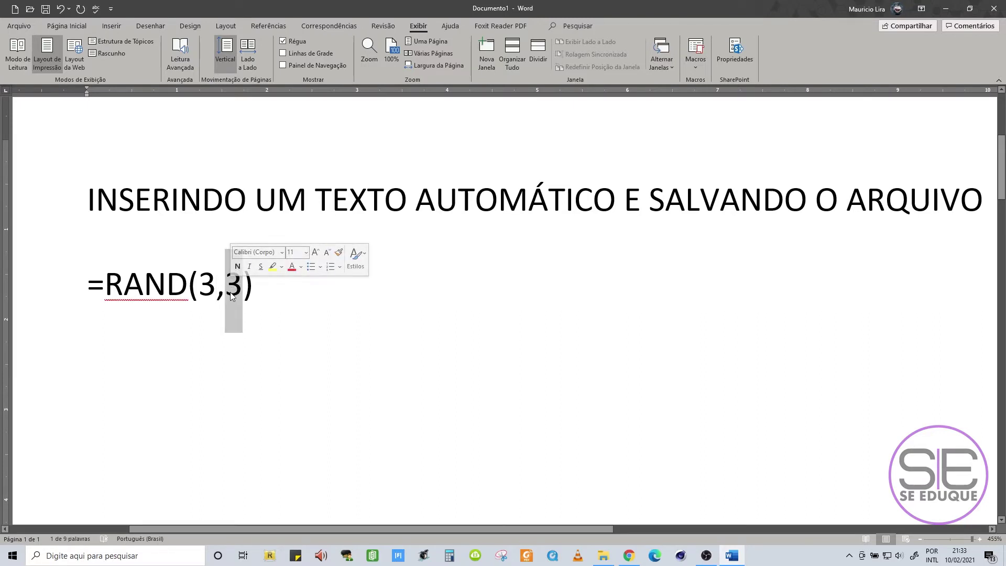
pyautogui.click(231, 295)
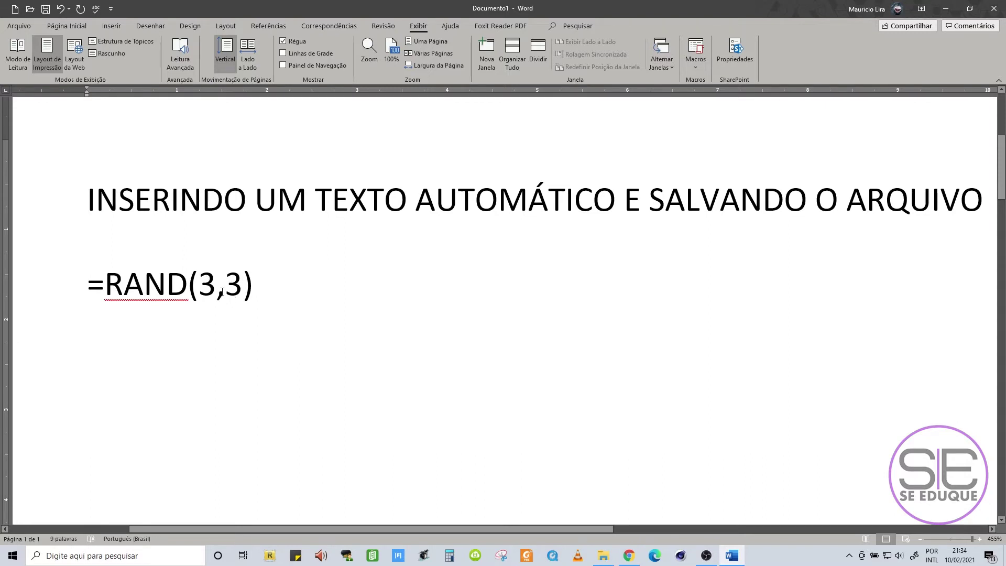
pyautogui.doubleClick(208, 286)
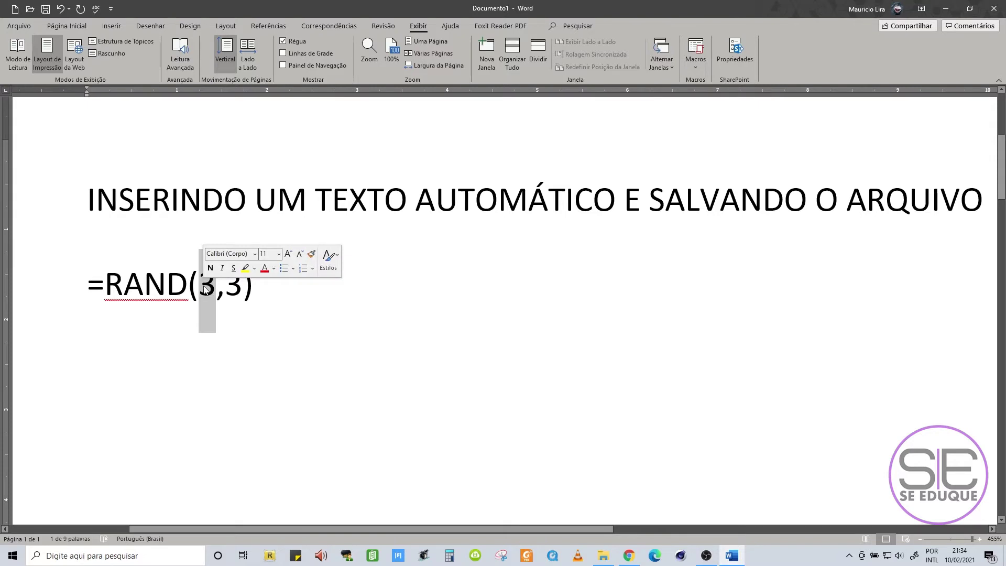
pyautogui.click(236, 288)
pyautogui.doubleClick(235, 288)
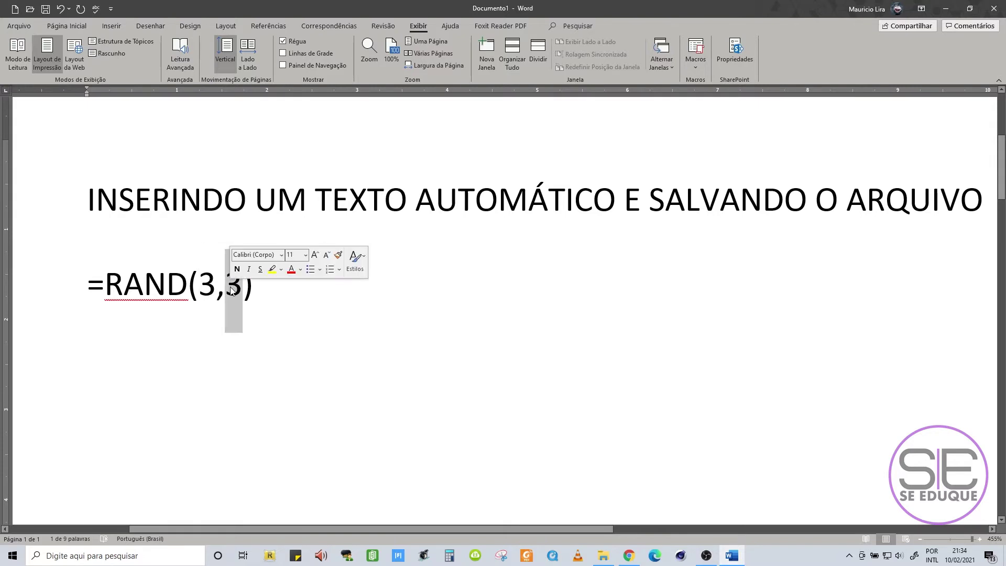
pyautogui.click(241, 292)
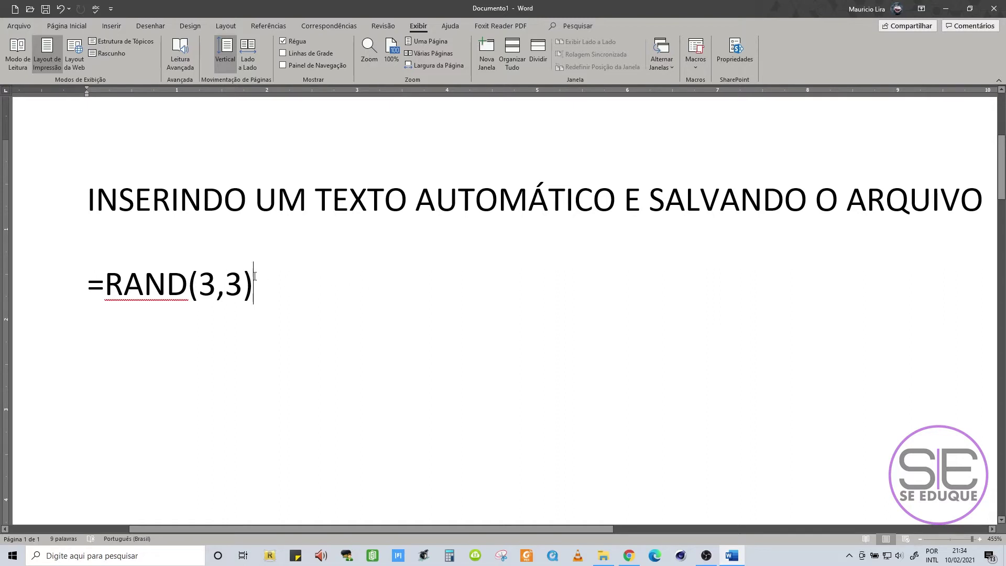
pyautogui.press('Left')
pyautogui.press('Left')
pyautogui.press('Left')
pyautogui.press('Left')
# Step: Expand =RAND(3,3) into three sample paragraphs and fit the view to page width
pyautogui.press('Return')
pyautogui.scroll(1, 503, 310)
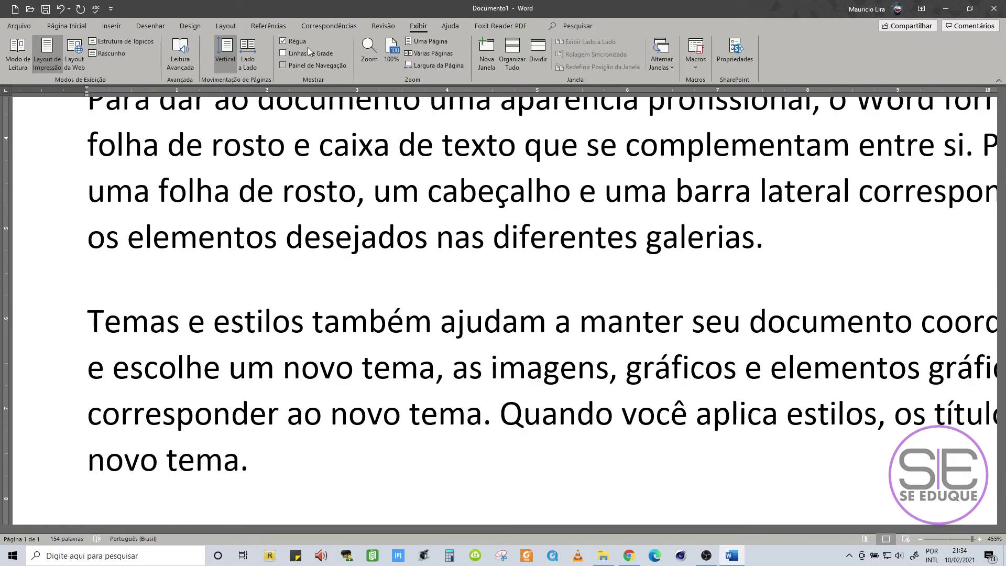
pyautogui.click(435, 65)
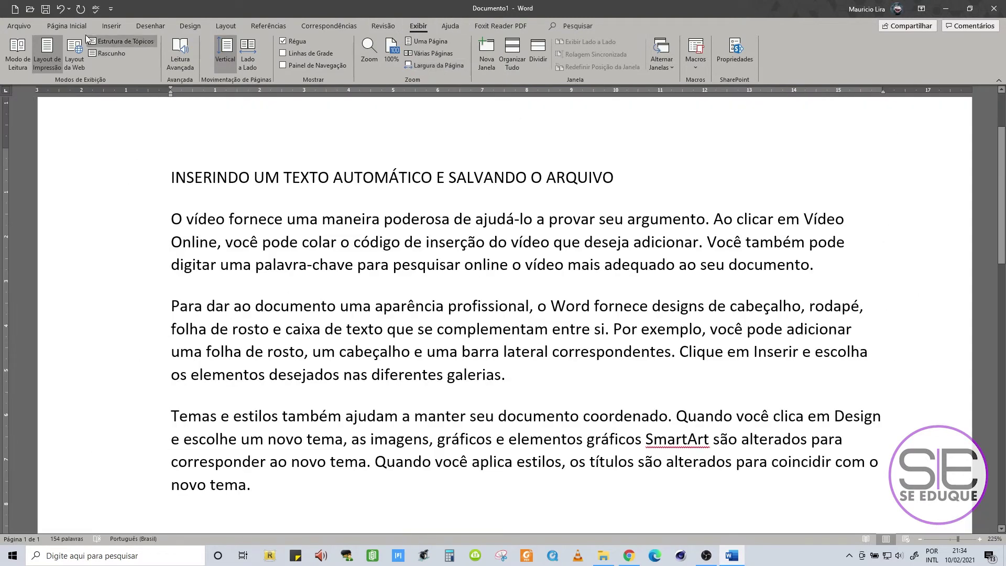
pyautogui.click(66, 26)
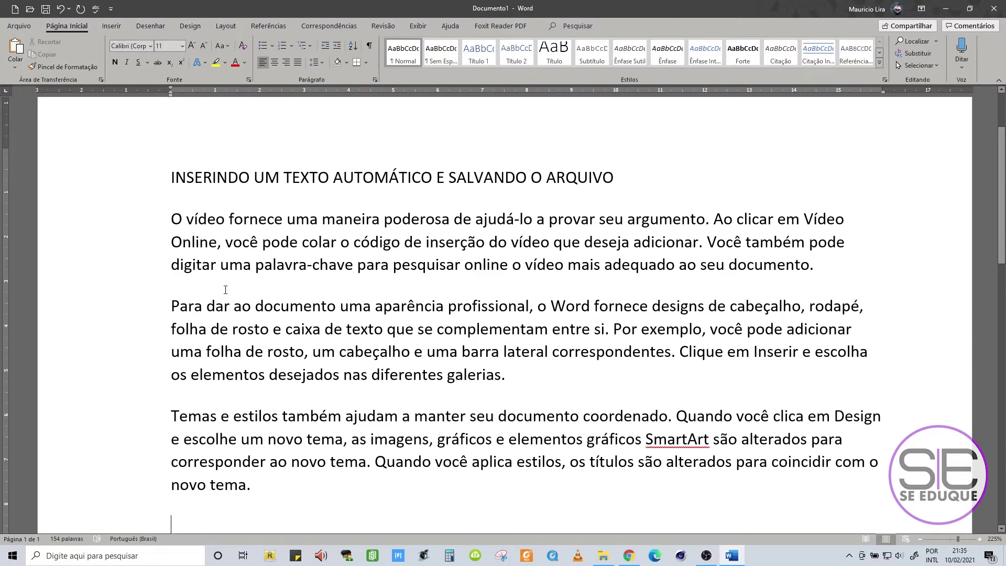
pyautogui.scroll(-3, 515, 358)
pyautogui.scroll(5, 515, 358)
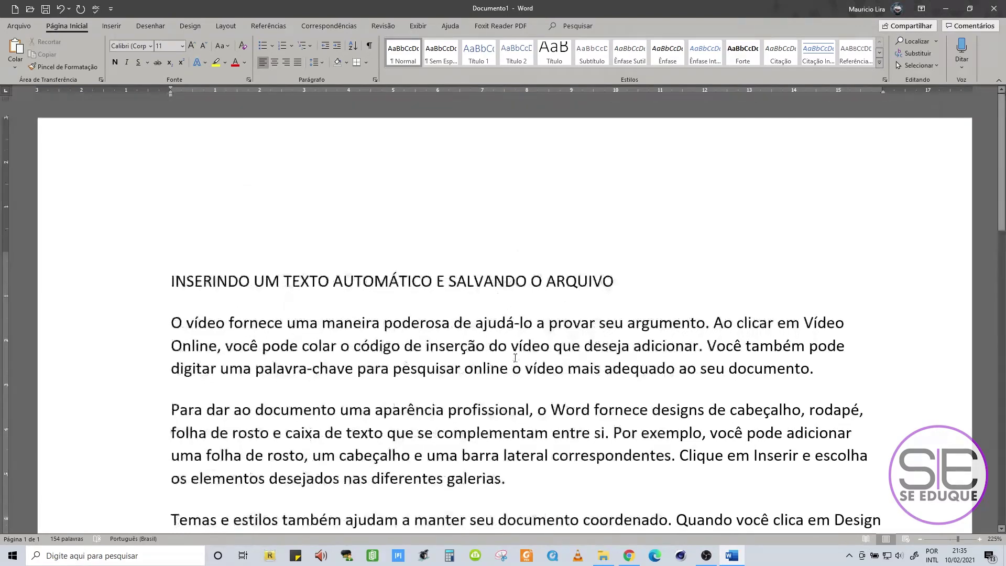
pyautogui.scroll(-2, 515, 354)
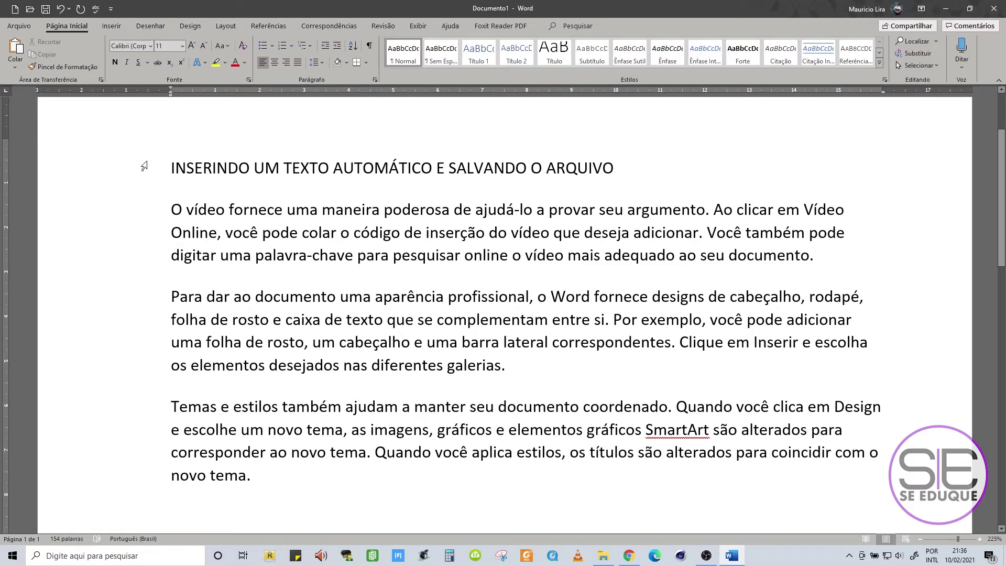
pyautogui.click(129, 171)
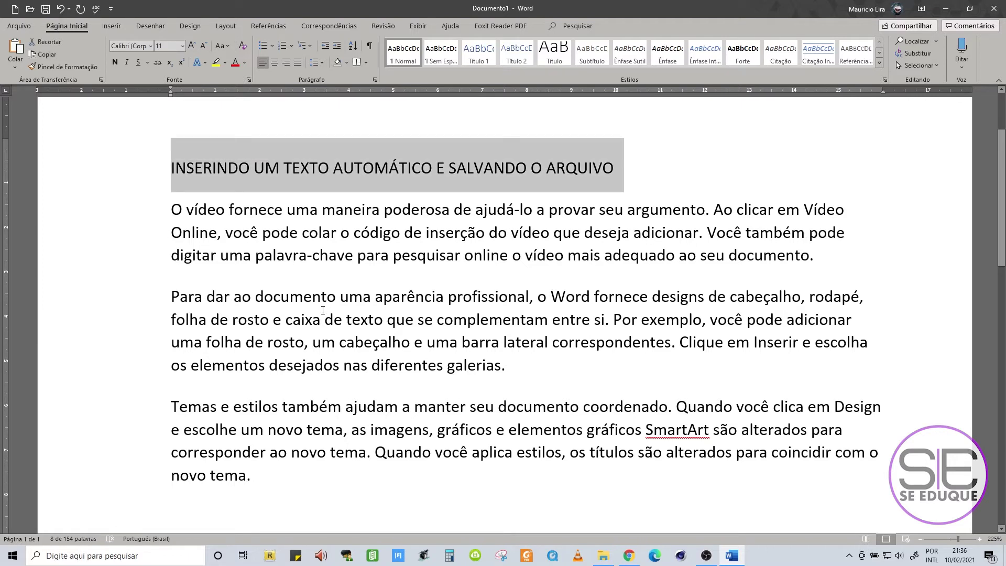
pyautogui.click(319, 292)
pyautogui.moveTo(141, 219); pyautogui.dragTo(138, 256)
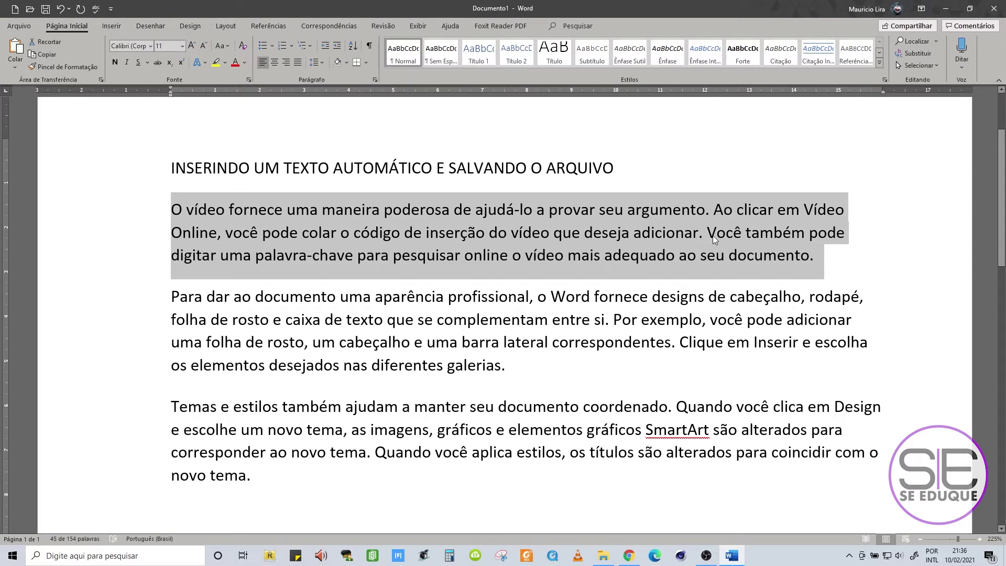
pyautogui.moveTo(144, 300); pyautogui.dragTo(143, 373)
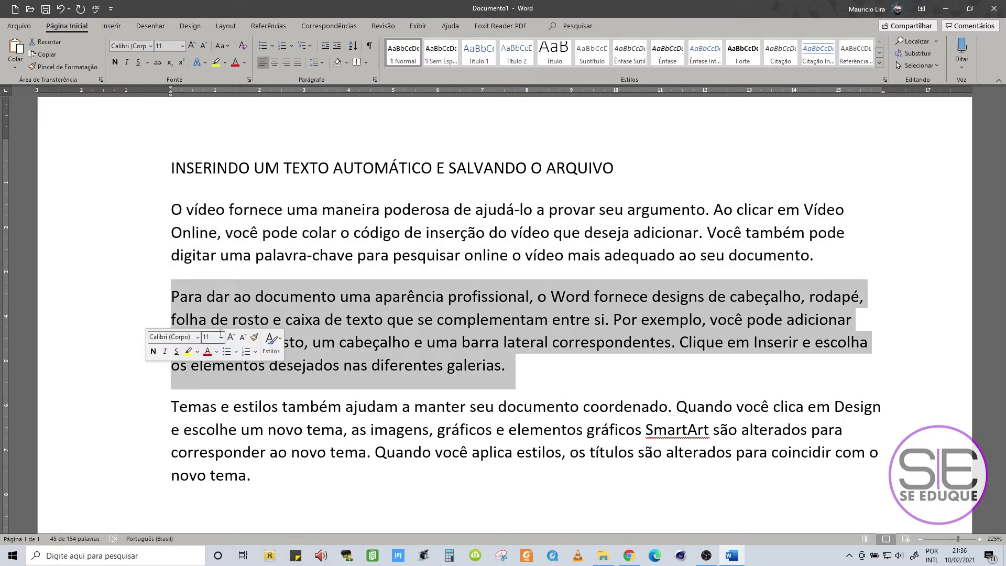
pyautogui.moveTo(144, 414); pyautogui.dragTo(143, 476)
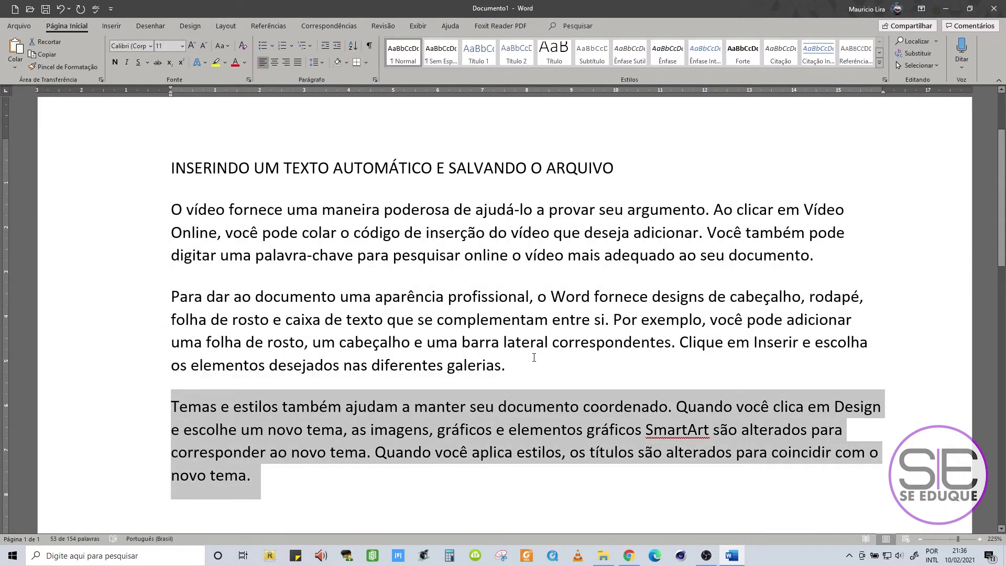
pyautogui.click(534, 368)
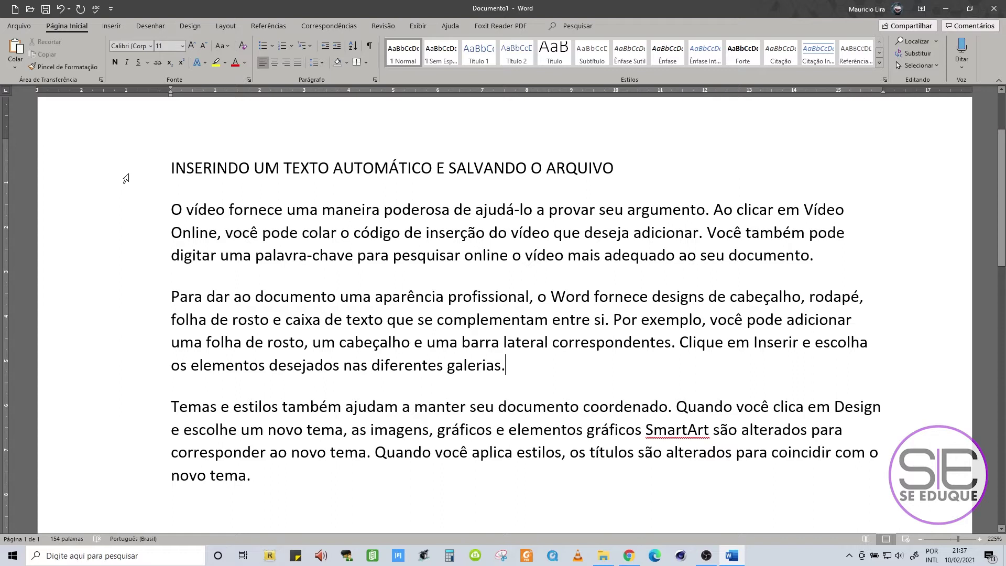
pyautogui.click(126, 178)
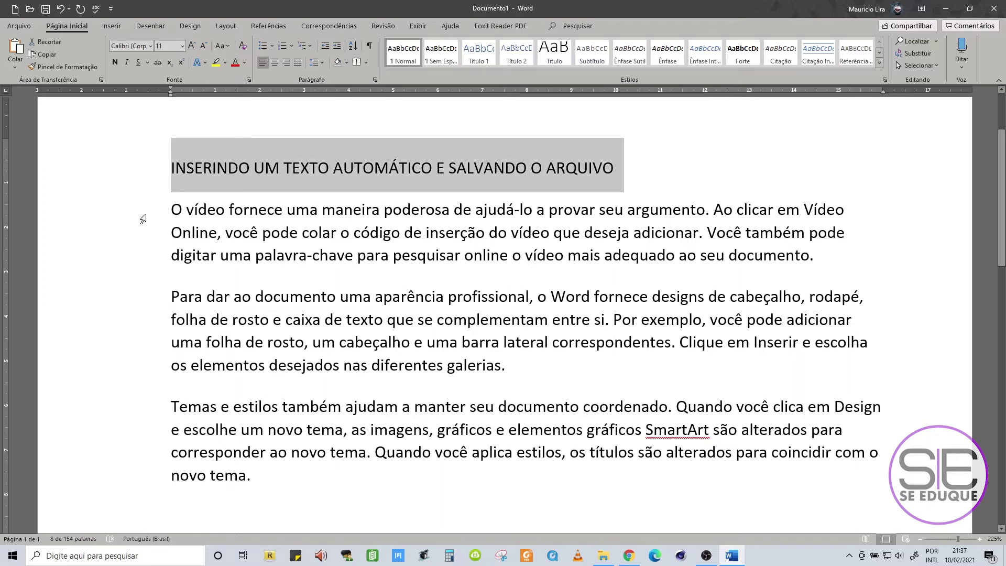
pyautogui.doubleClick(148, 247)
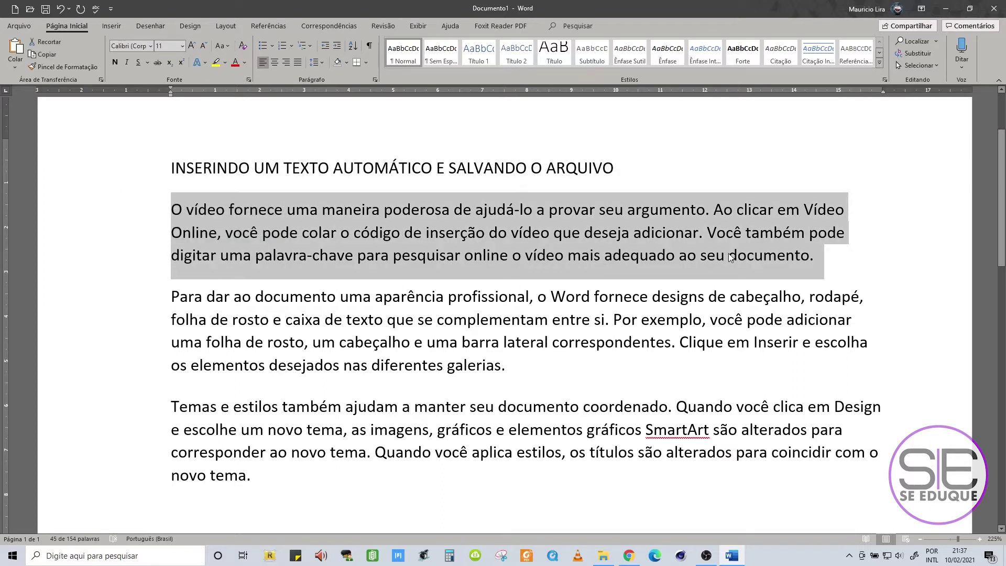
pyautogui.doubleClick(133, 338)
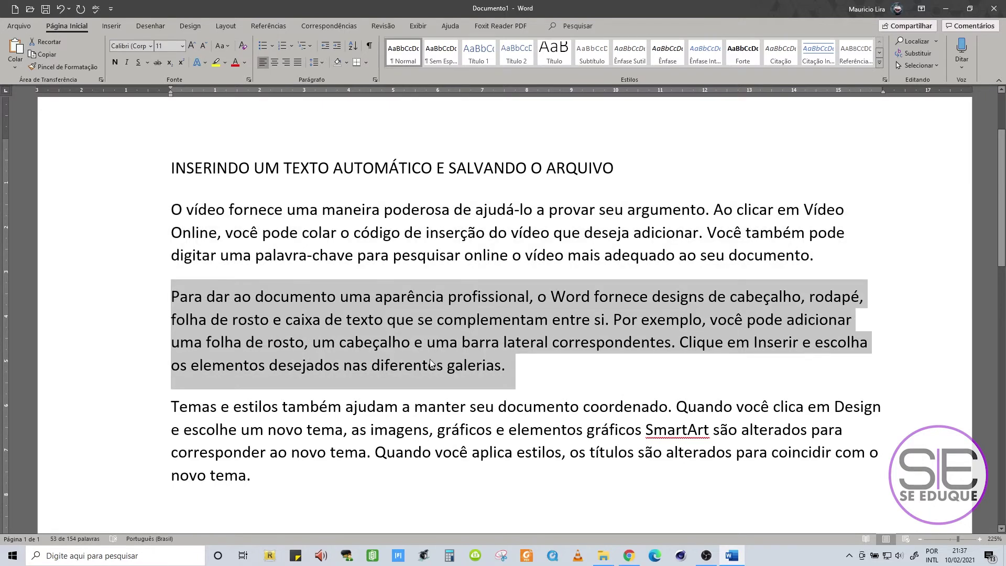
pyautogui.click(546, 380)
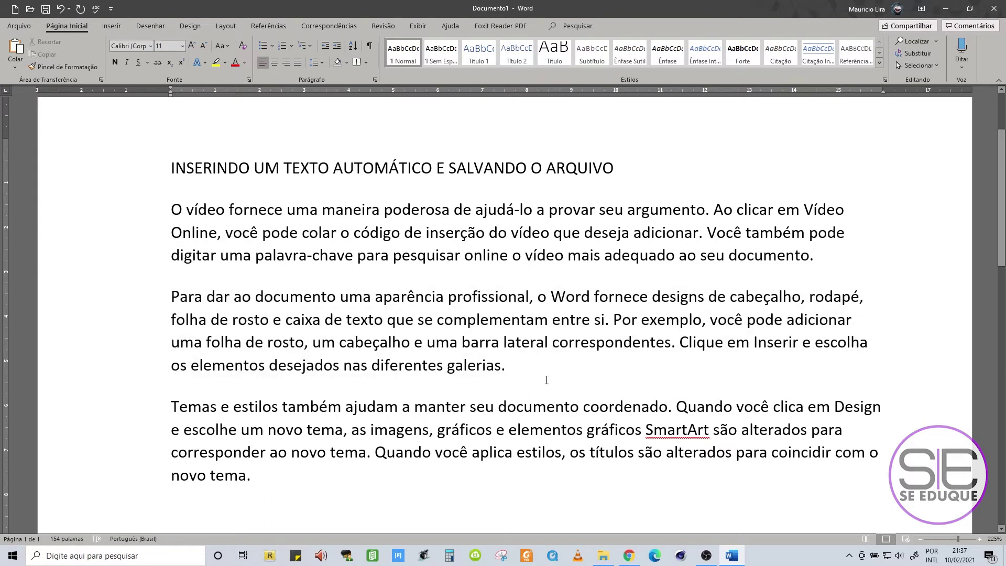
pyautogui.moveTo(140, 291); pyautogui.dragTo(136, 372)
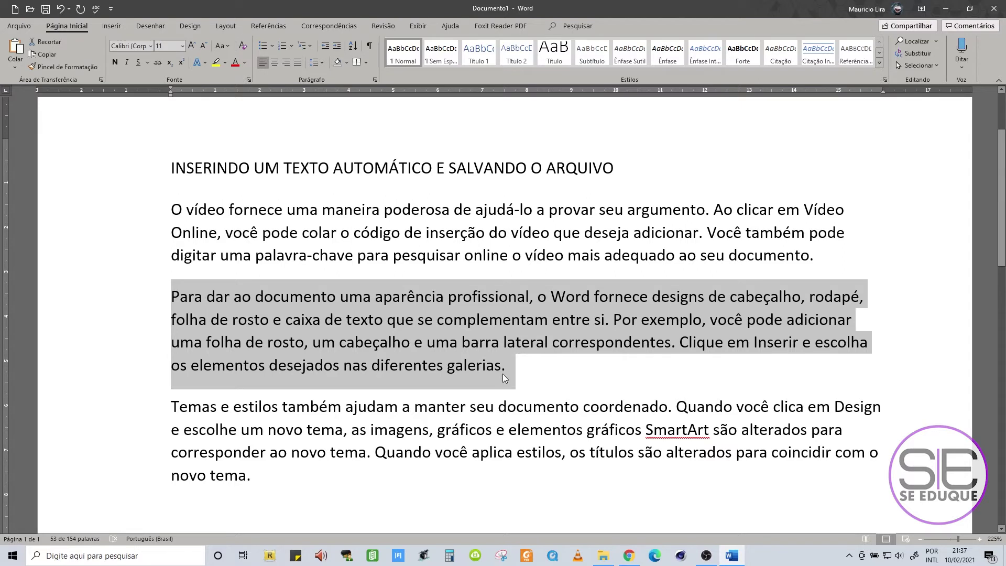
pyautogui.click(388, 348)
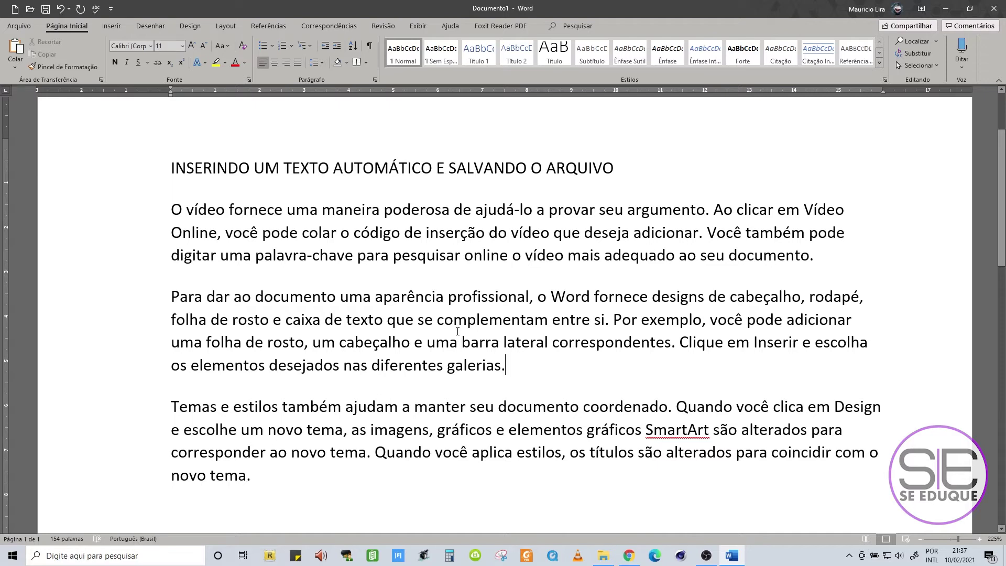
pyautogui.click(119, 173)
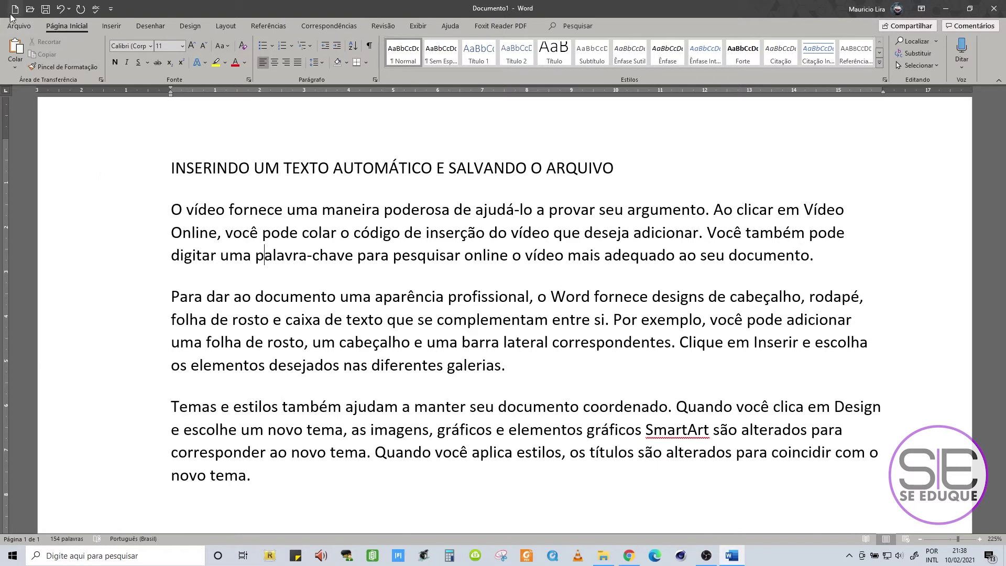
# Step: Open the Save As dialog on the Desktop folder via Salvar como > Procurar
pyautogui.click(19, 26)
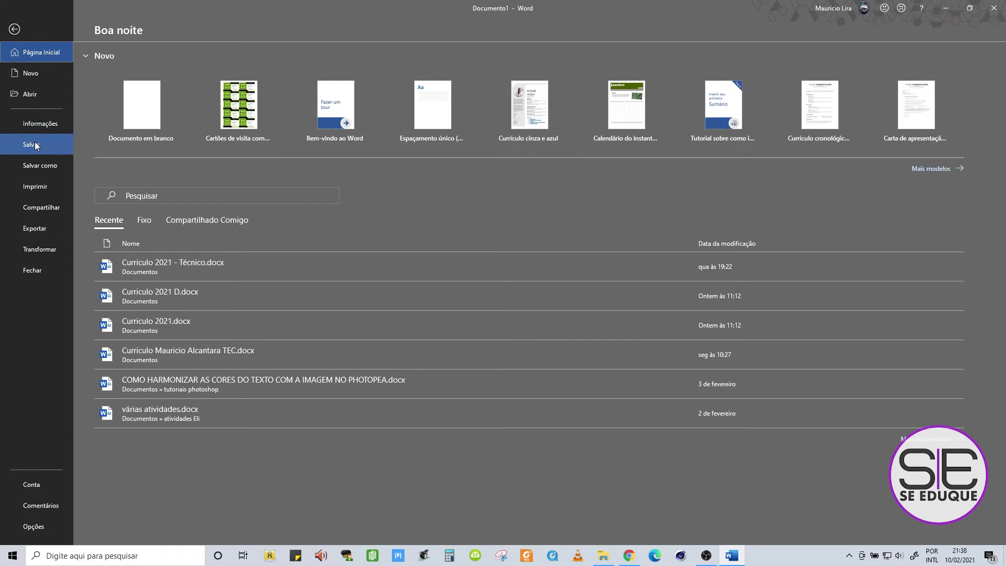
pyautogui.click(42, 153)
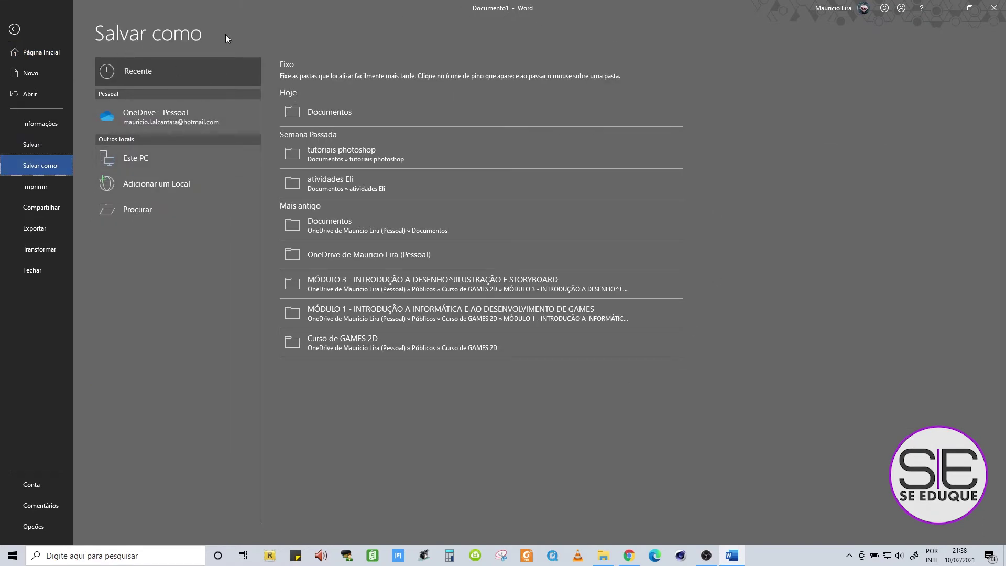
pyautogui.click(148, 209)
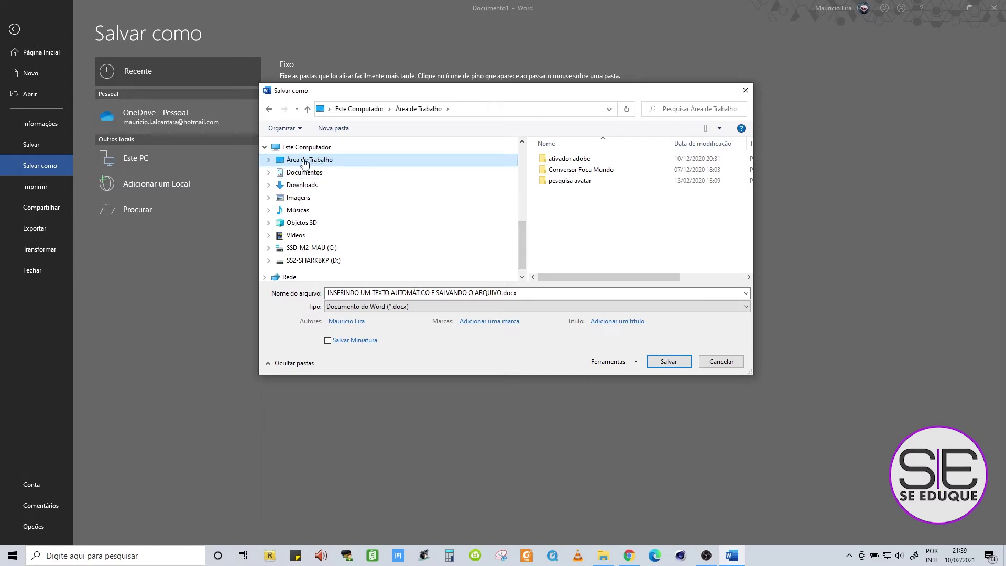
pyautogui.click(379, 293)
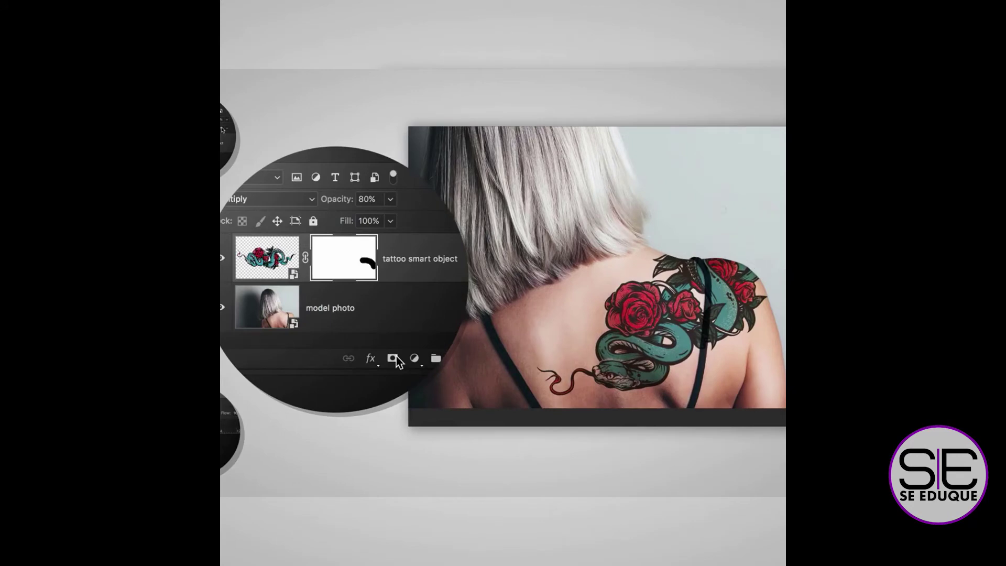
# Step: Set up the Save As dialog with the file name 'INSERINDO UM TEXTO AUTOMÁTICO E SALVANDO O ARQUIVO.docx', type Documento do Word (*.docx)
pyautogui.click(354, 232)
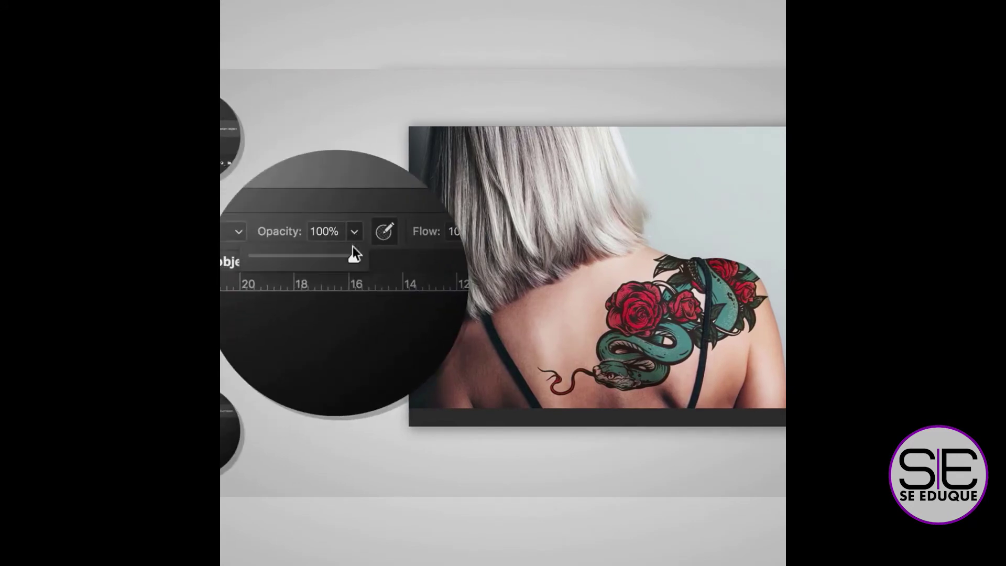
pyautogui.moveTo(353, 258); pyautogui.dragTo(284, 258)
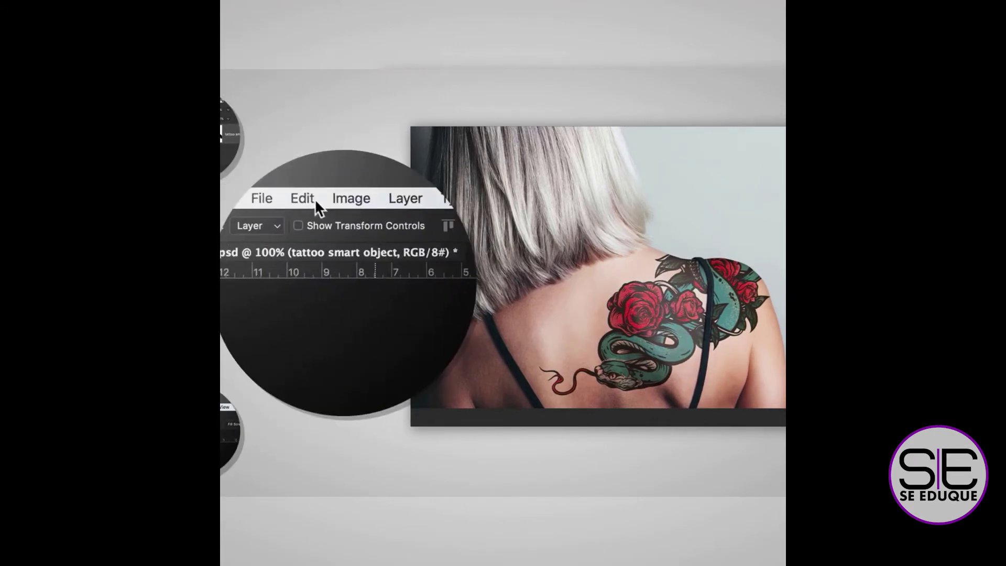
pyautogui.click(314, 199)
pyautogui.moveTo(268, 184)
pyautogui.click(365, 306)
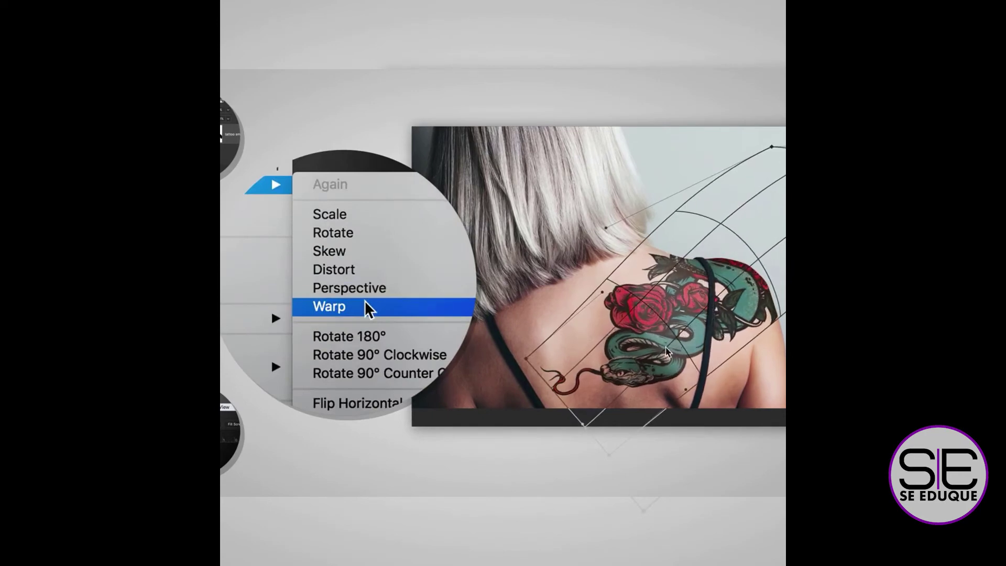
pyautogui.click(346, 190)
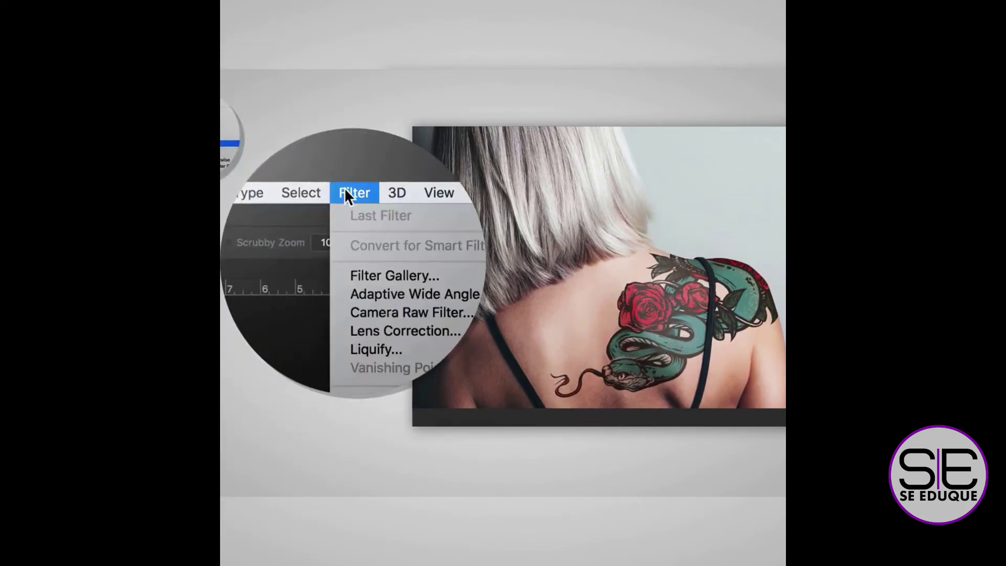
pyautogui.click(399, 292)
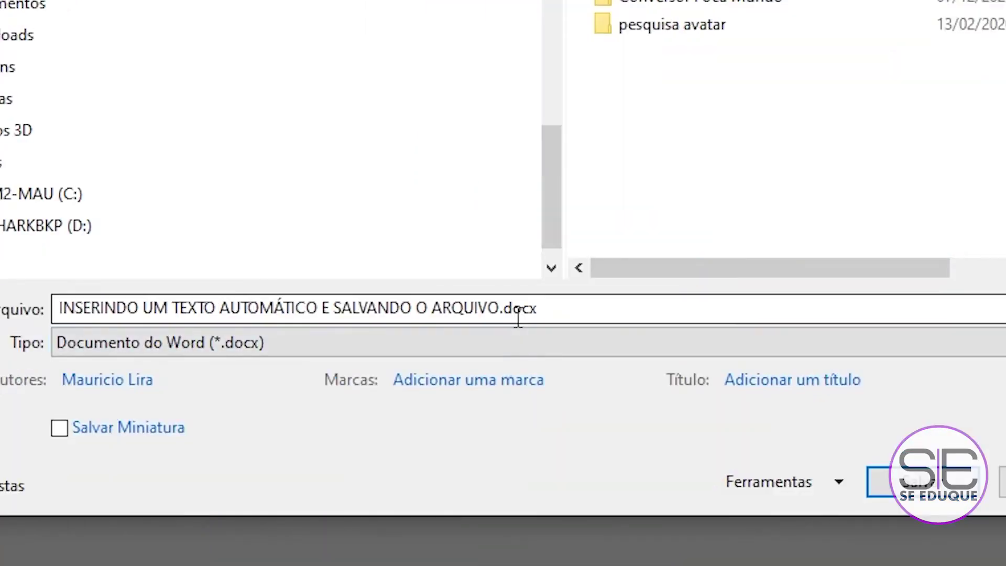
# Step: Check the name in Nome do arquivo and save the .docx to Área de Trabalho
pyautogui.hotkey('ctrl', 'a')
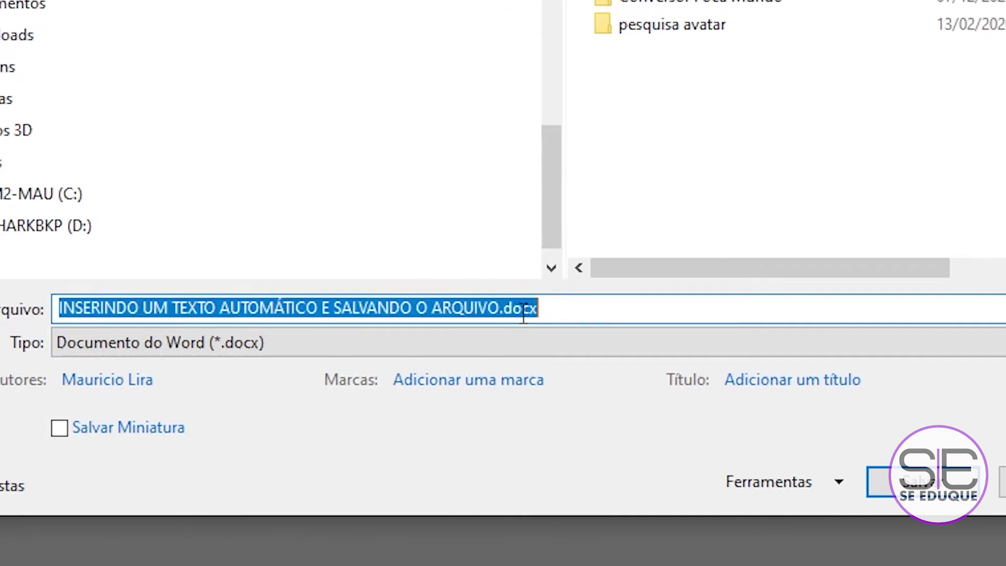
pyautogui.click(505, 312)
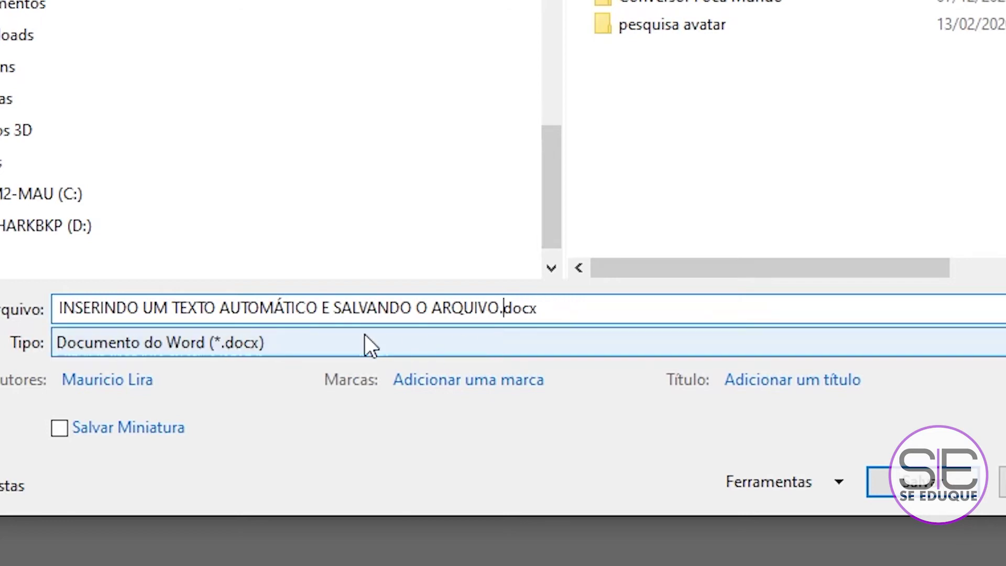
pyautogui.click(540, 308)
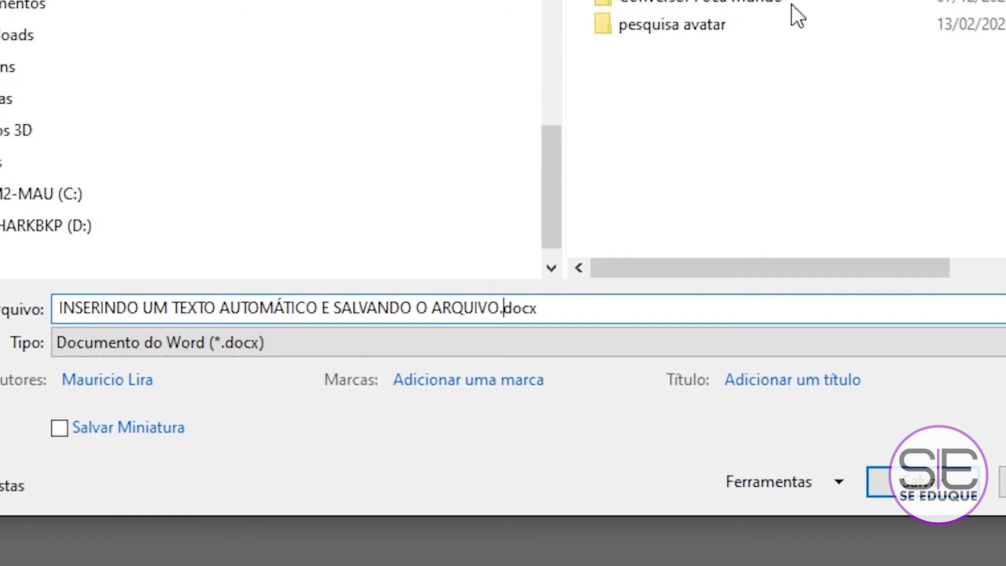
pyautogui.press('Home')
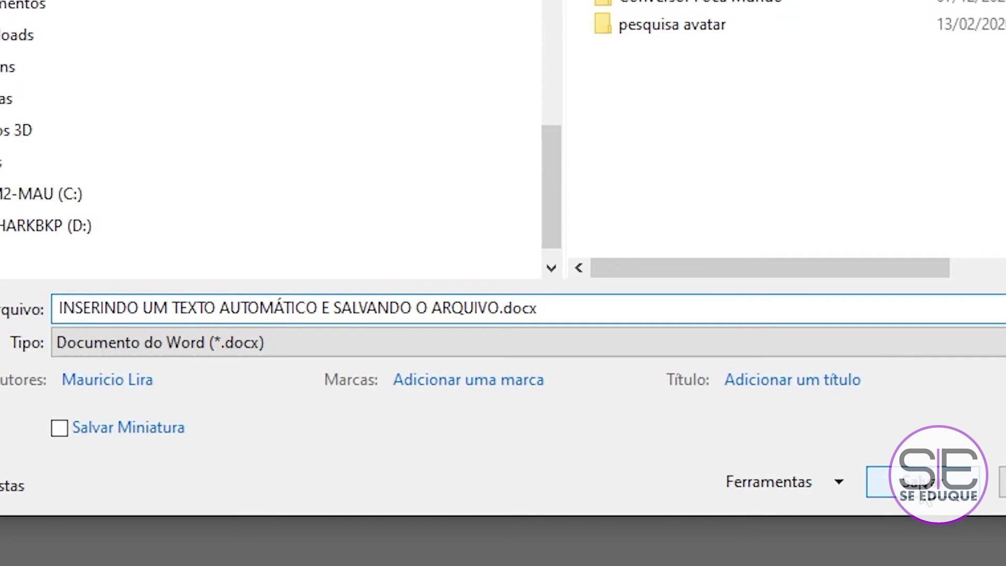
pyautogui.click(920, 482)
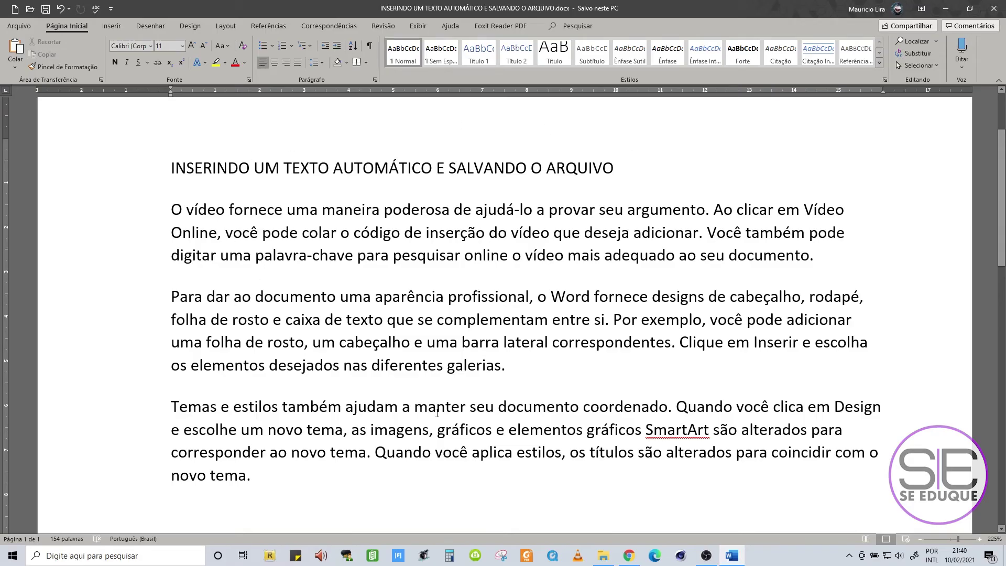
# Step: Add the random-letter line 'L;KASD … SJNDBASLJ' below the third paragraph, then open Arquivo
pyautogui.scroll(-1, 434, 378)
pyautogui.scroll(1, 435, 379)
pyautogui.scroll(-1, 434, 379)
pyautogui.scroll(-1, 434, 378)
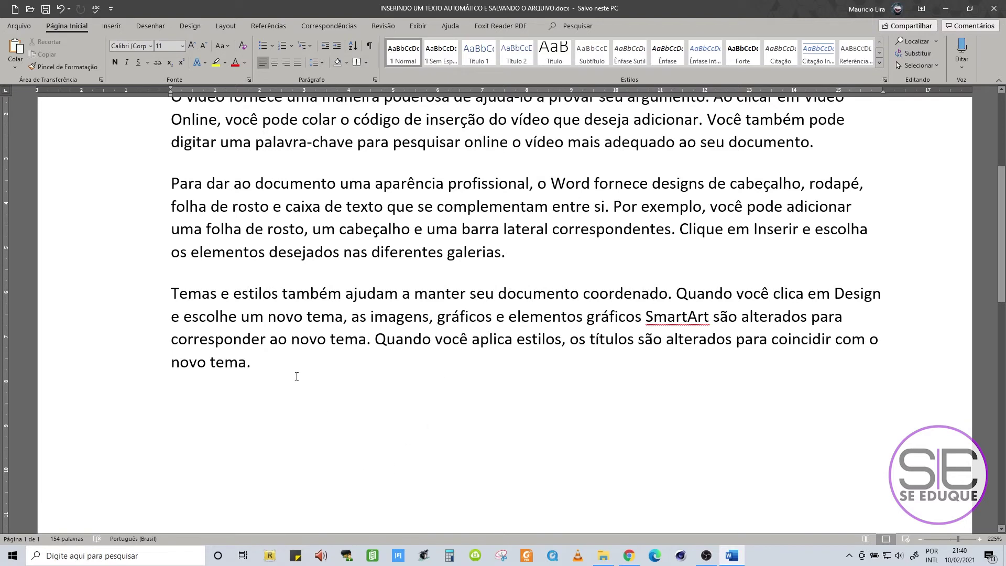
pyautogui.hotkey('ctrl', 'z')
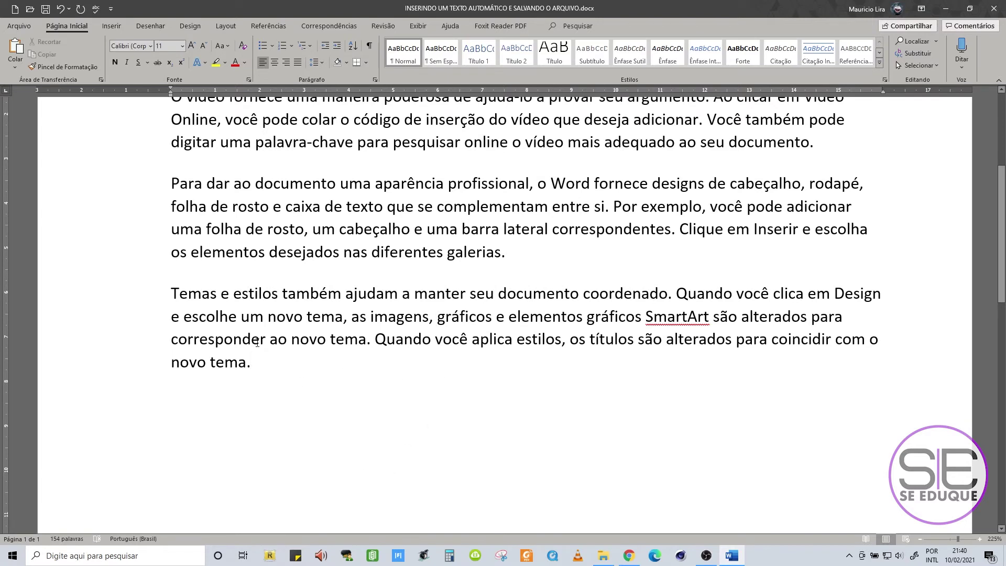
pyautogui.write('L;KASD L;KAHDKJHAS KJDBNKJASD BKJASBD KASJD LKASDBDL BAJD')
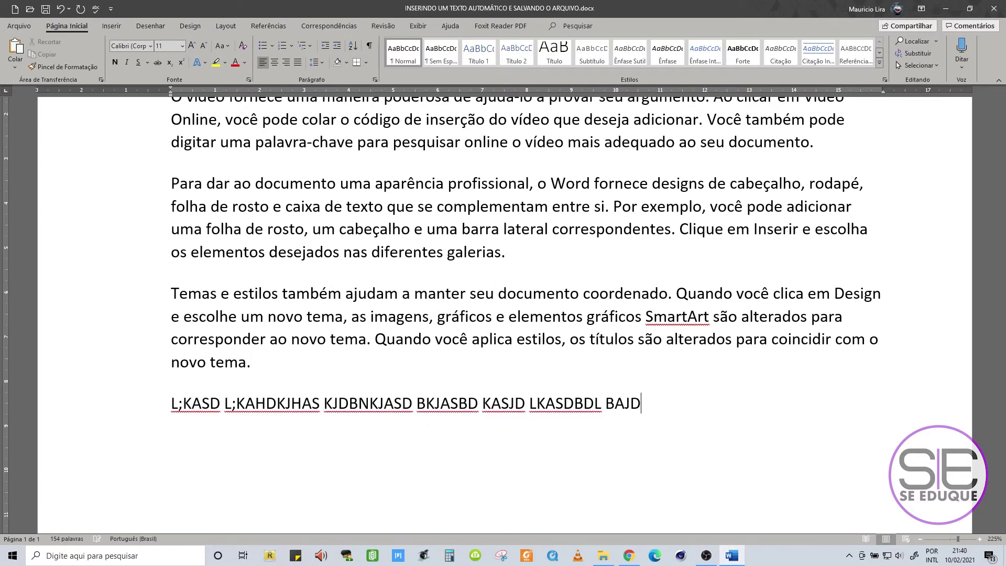
pyautogui.write('K SJNDBASLJ')
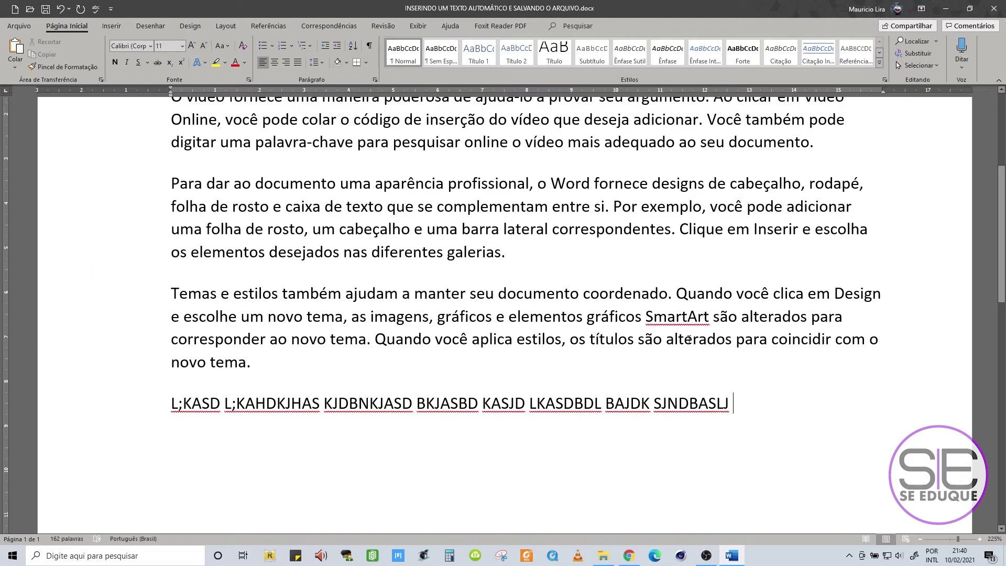
pyautogui.scroll(1, 689, 339)
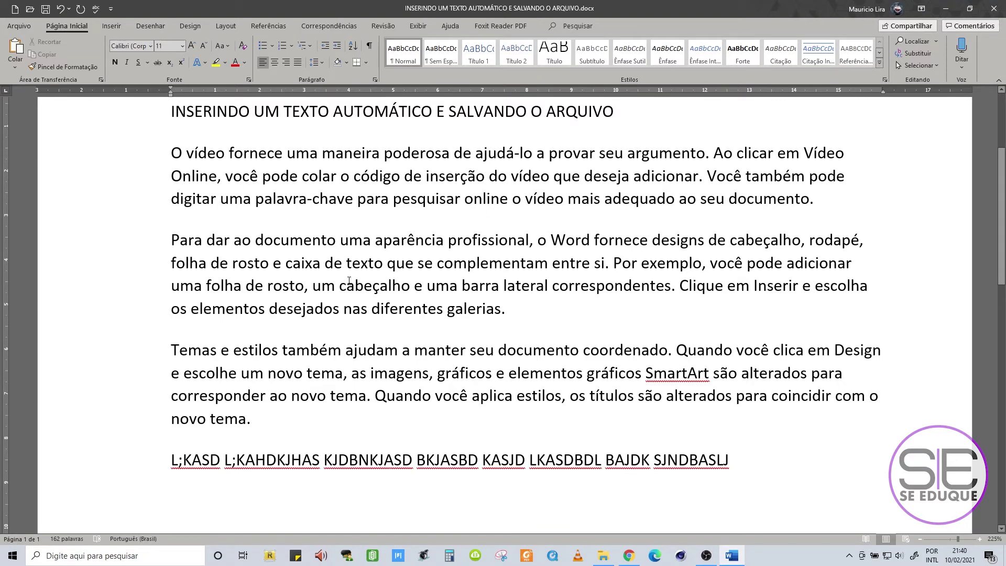
pyautogui.click(19, 26)
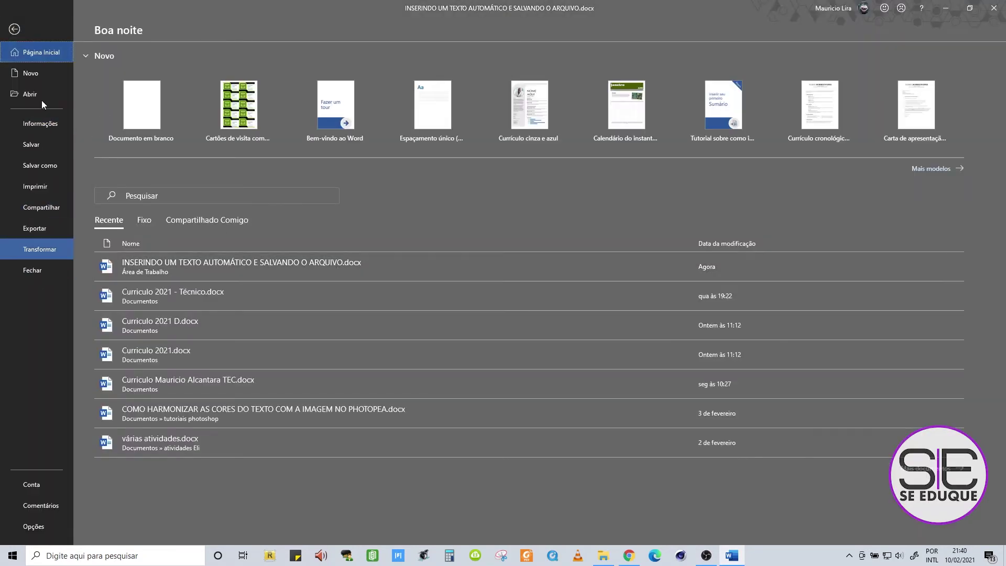
# Step: Browse the Salvar como locations and folder dialog, cancel it, and return to the document
pyautogui.click(14, 28)
pyautogui.click(7, 28)
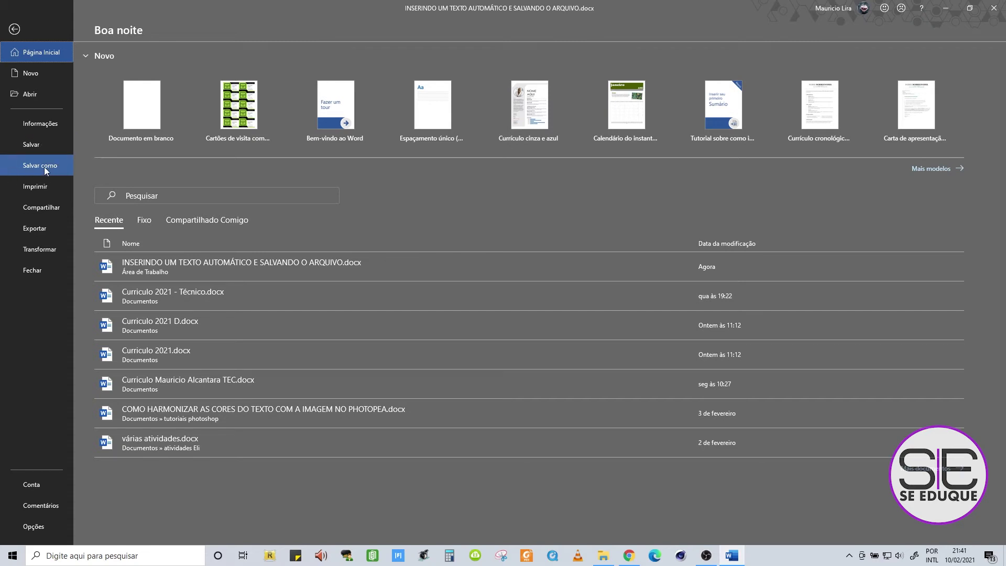
pyautogui.click(41, 167)
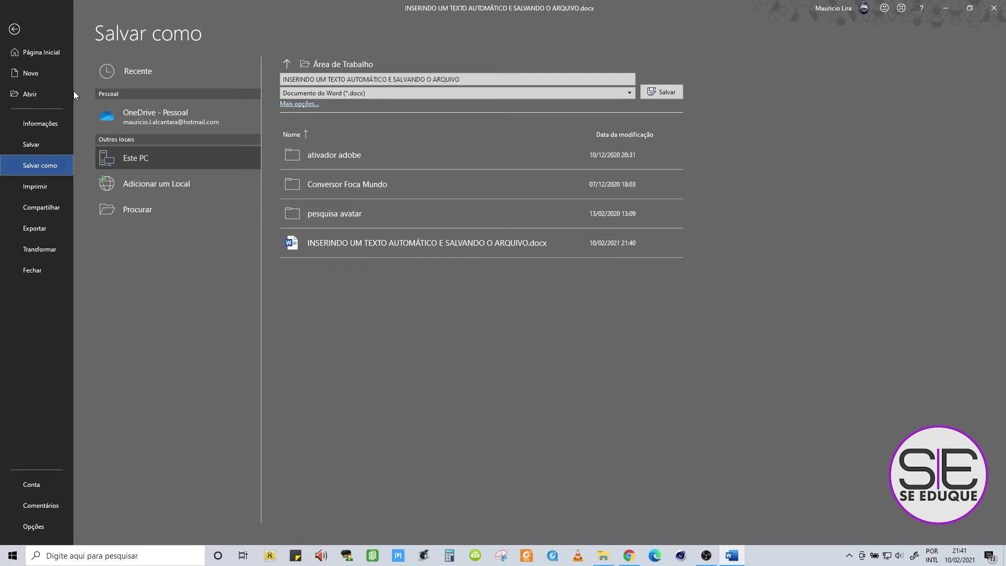
pyautogui.click(162, 210)
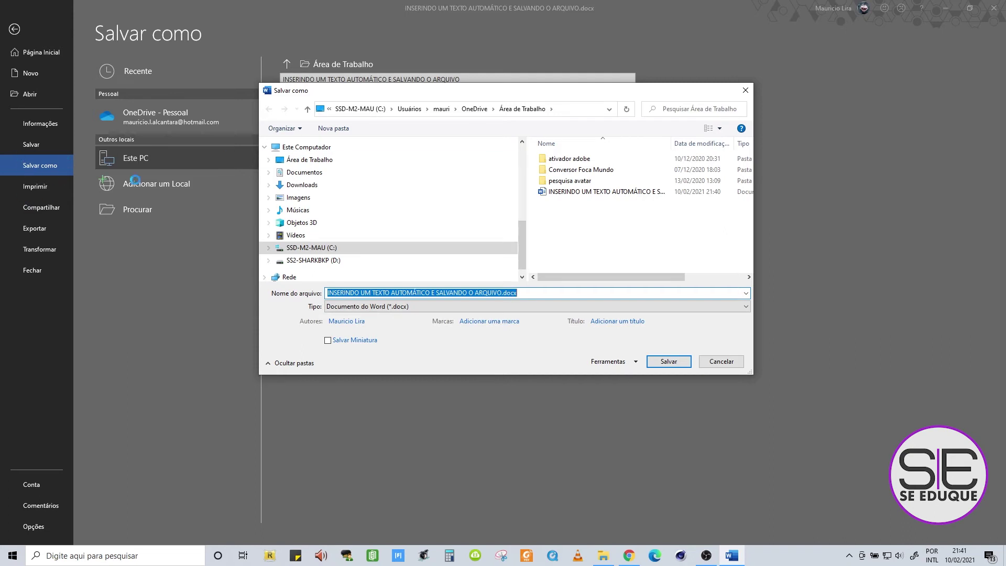
pyautogui.click(719, 362)
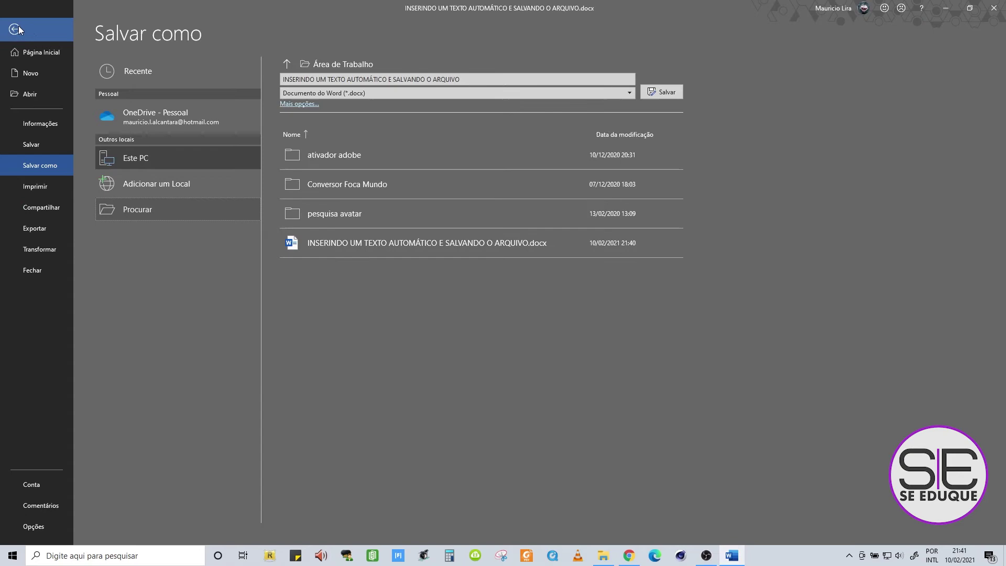
pyautogui.click(50, 149)
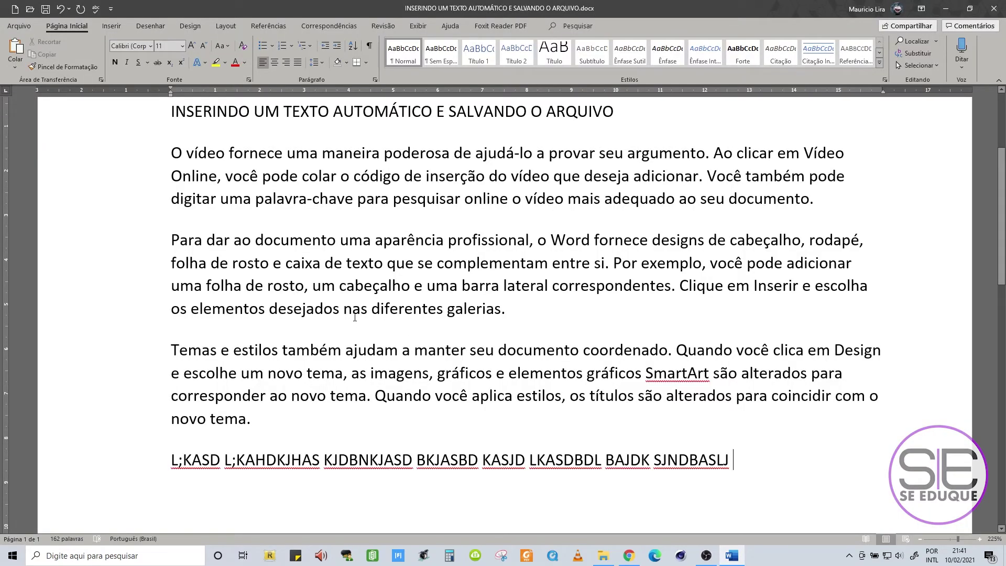
# Step: Select the random-letter line at the end and grow its font three sizes
pyautogui.scroll(-1, 404, 297)
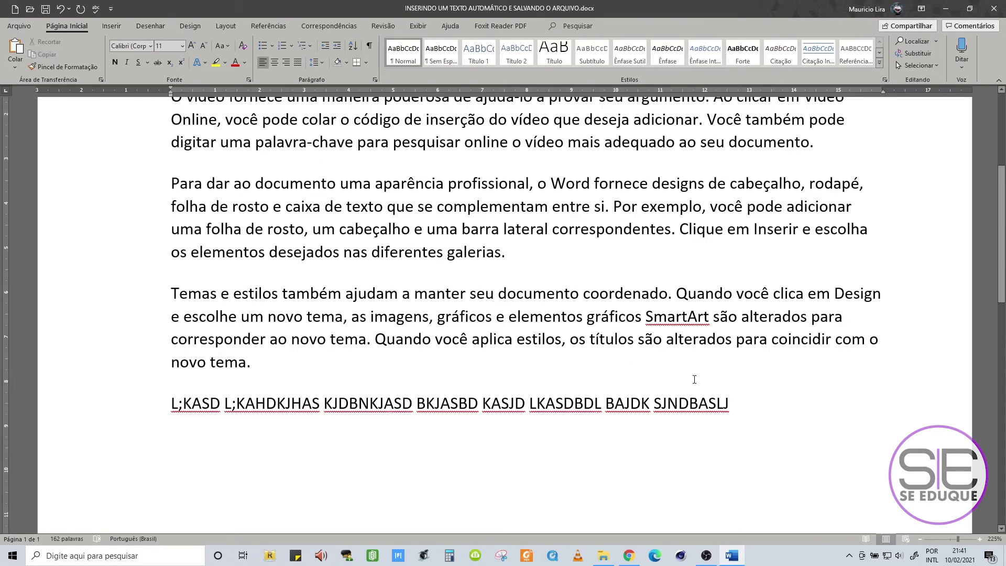
pyautogui.click(131, 404)
pyautogui.click(190, 45)
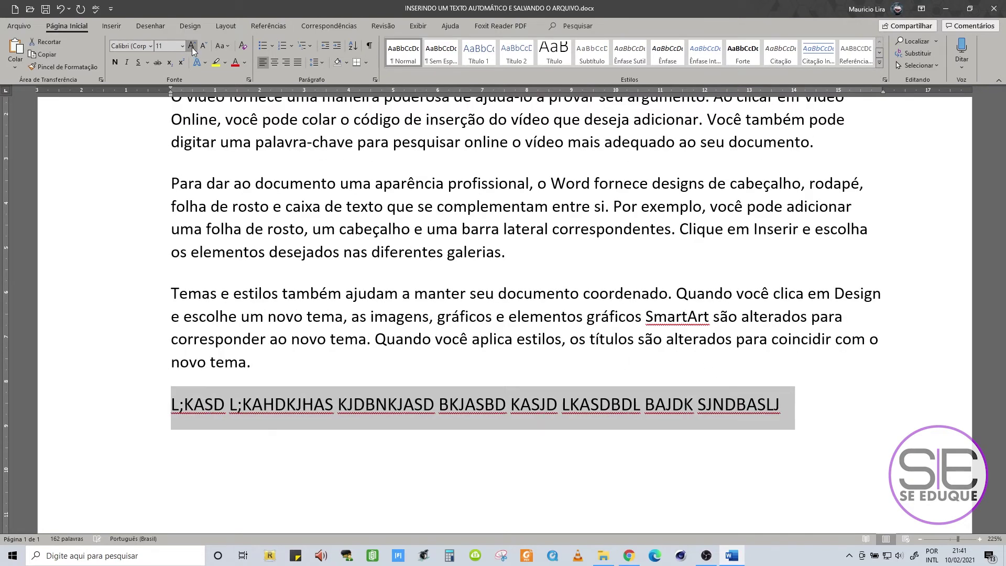
pyautogui.click(191, 45)
pyautogui.click(190, 45)
pyautogui.click(191, 46)
pyautogui.click(191, 46)
pyautogui.click(191, 45)
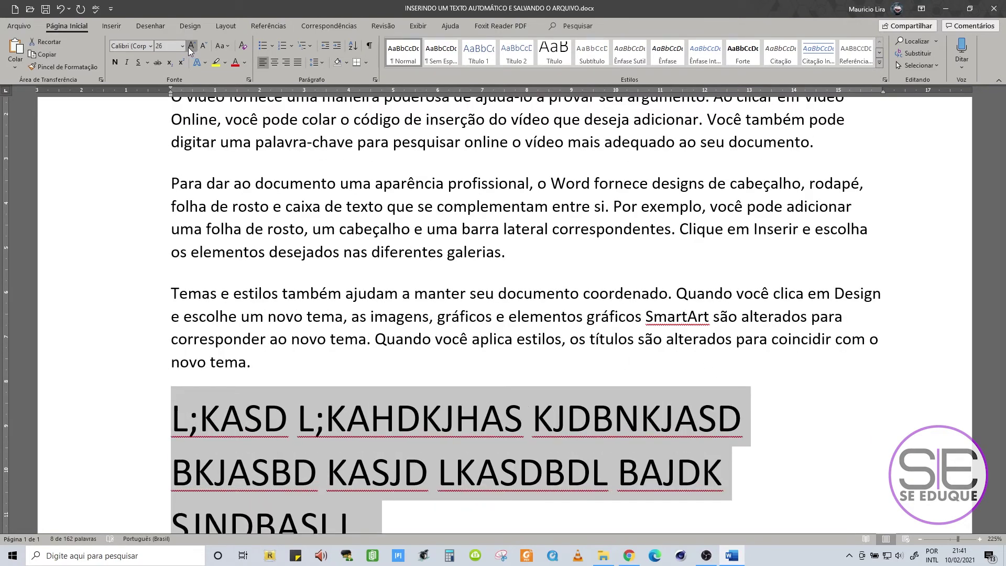
# Step: Replace that line with the CTRL+B AutoText entry at 48 pt, then open the Arquivo screen
pyautogui.press('Delete')
pyautogui.write('CTRL+B')
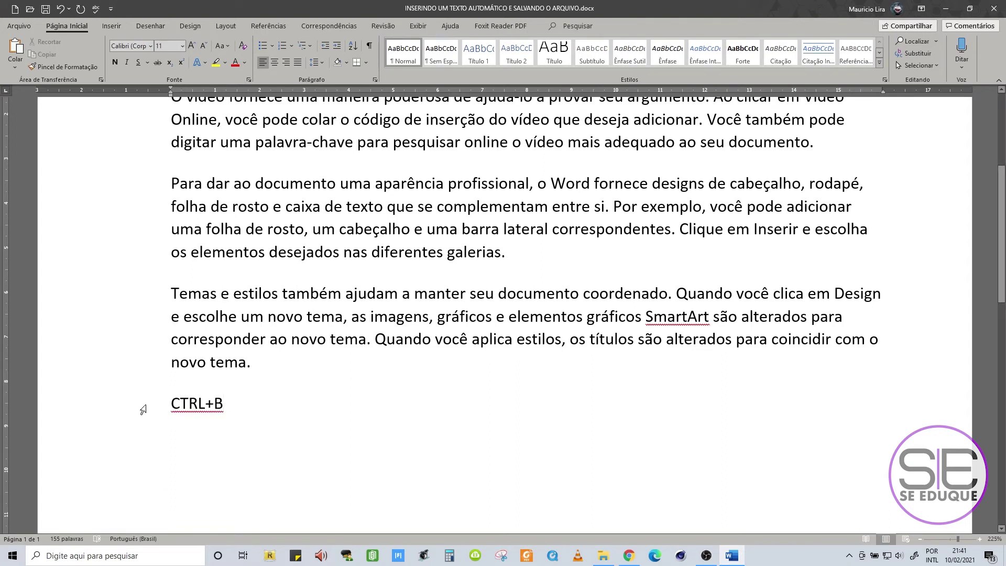
pyautogui.press('F3')
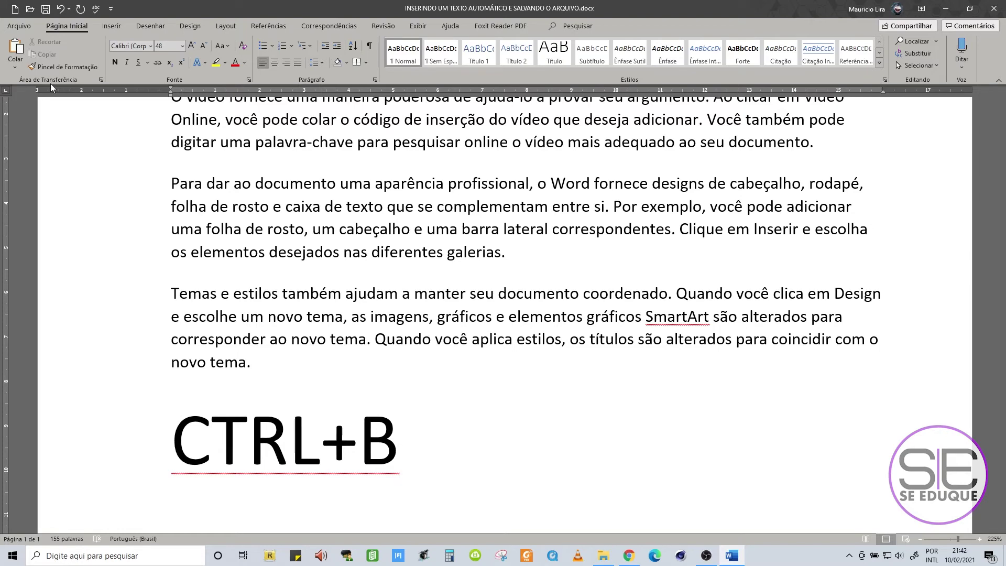
pyautogui.click(15, 27)
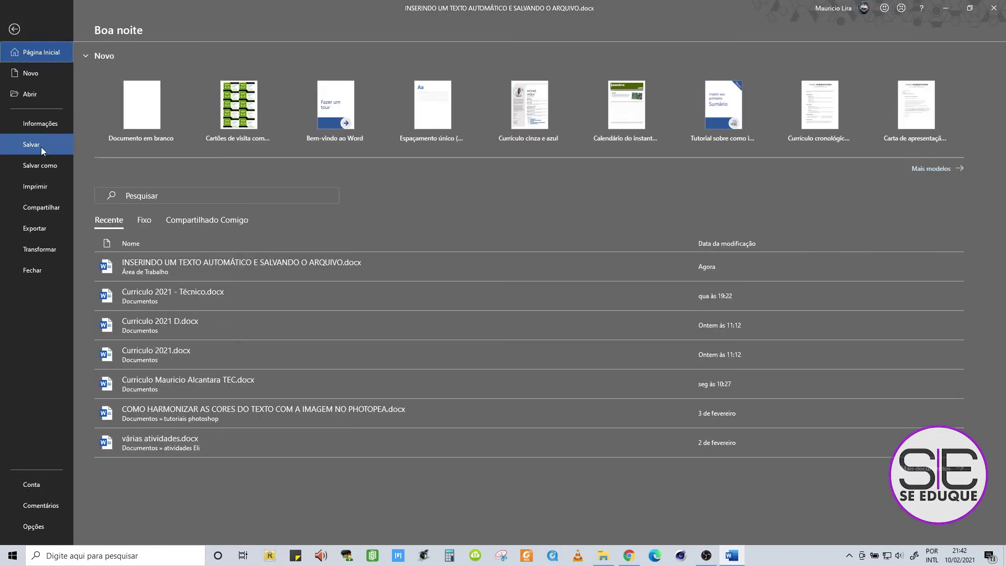
# Step: Leave the Arquivo screen to return to the document ending at 'novo tema.'
pyautogui.click(14, 29)
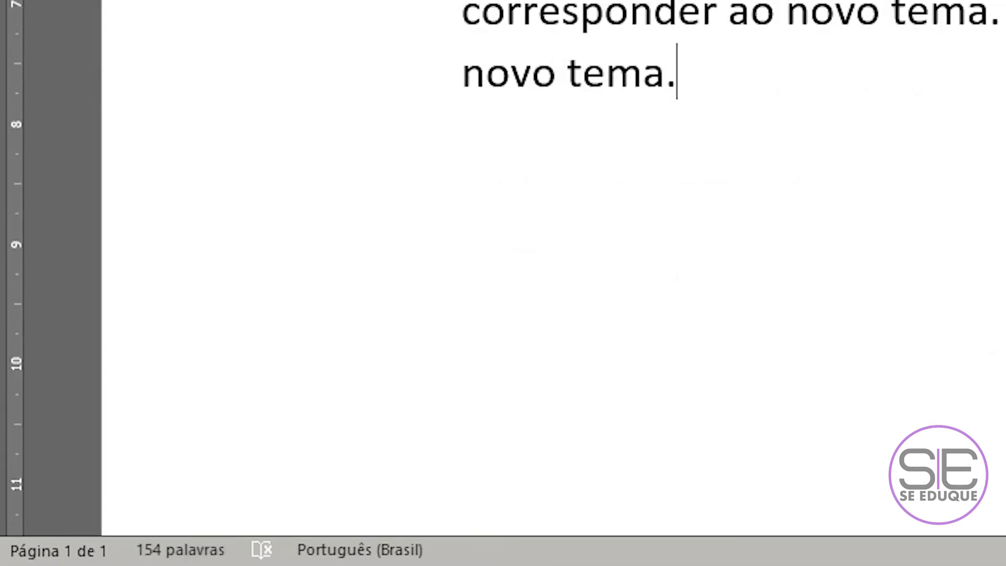
pyautogui.scroll(3, 553, 262)
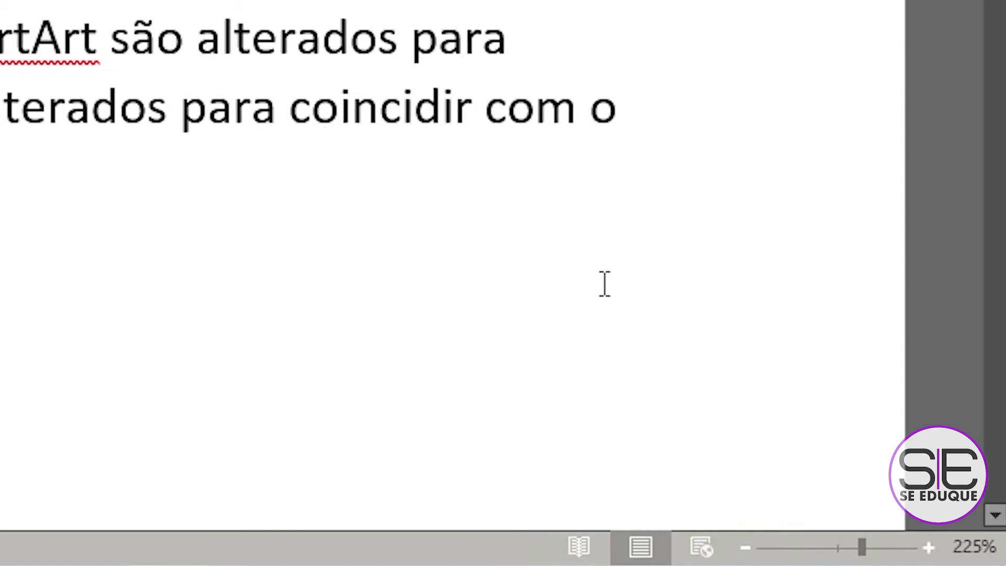
pyautogui.scroll(2, 451, 262)
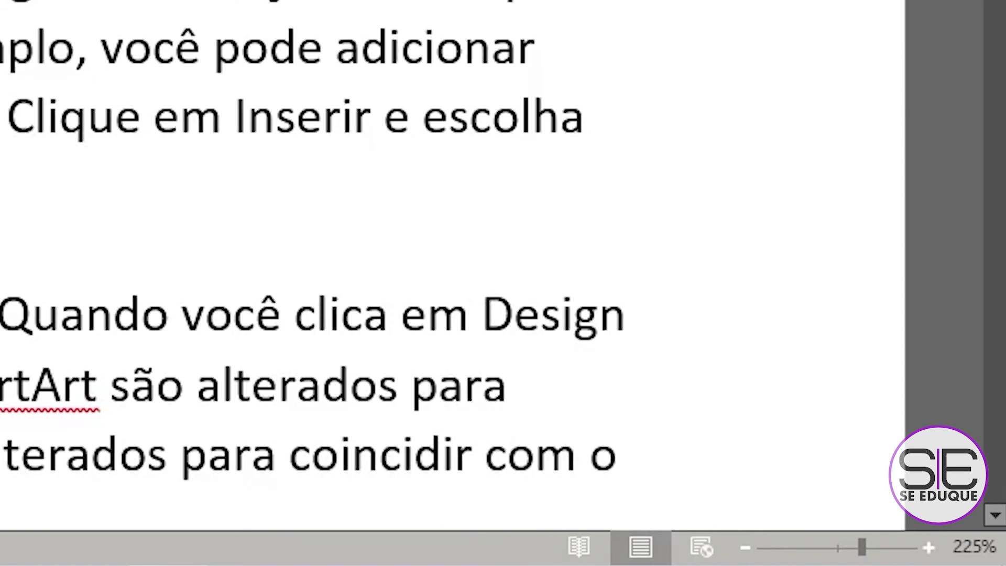
pyautogui.scroll(-2, 451, 262)
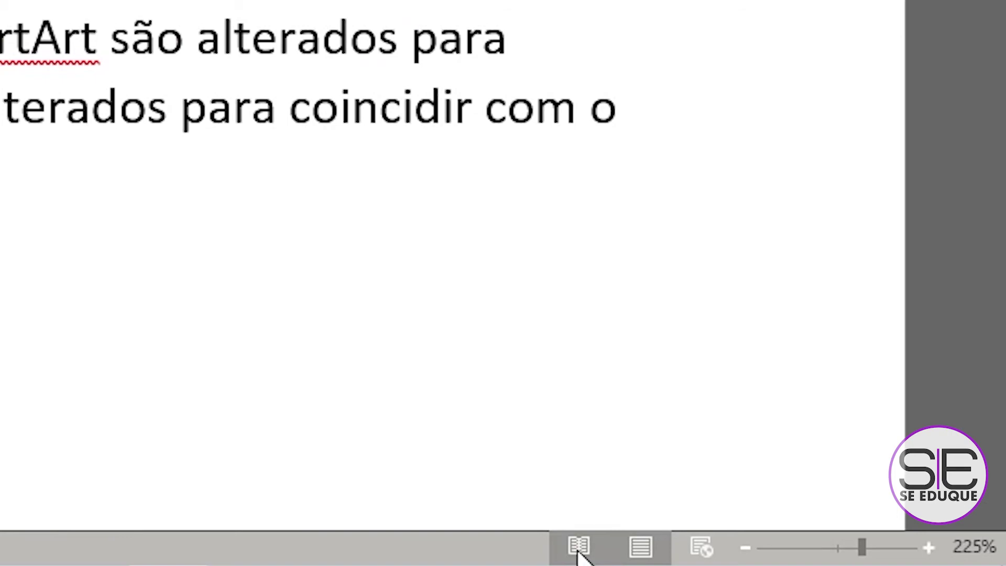
# Step: View the document in Read Mode zoomed to about 208%, then switch to Web Layout
pyautogui.click(577, 552)
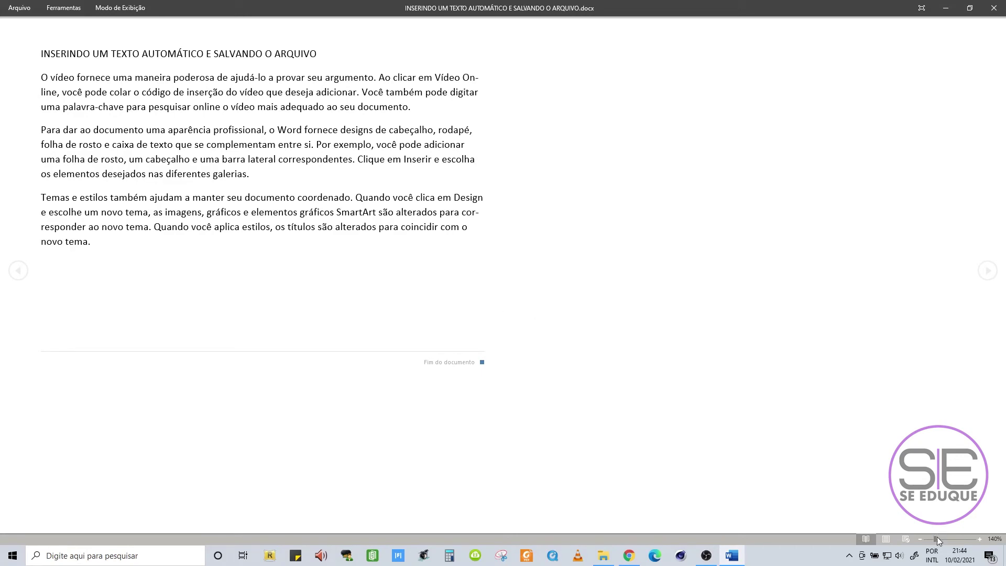
pyautogui.moveTo(935, 539); pyautogui.dragTo(952, 539)
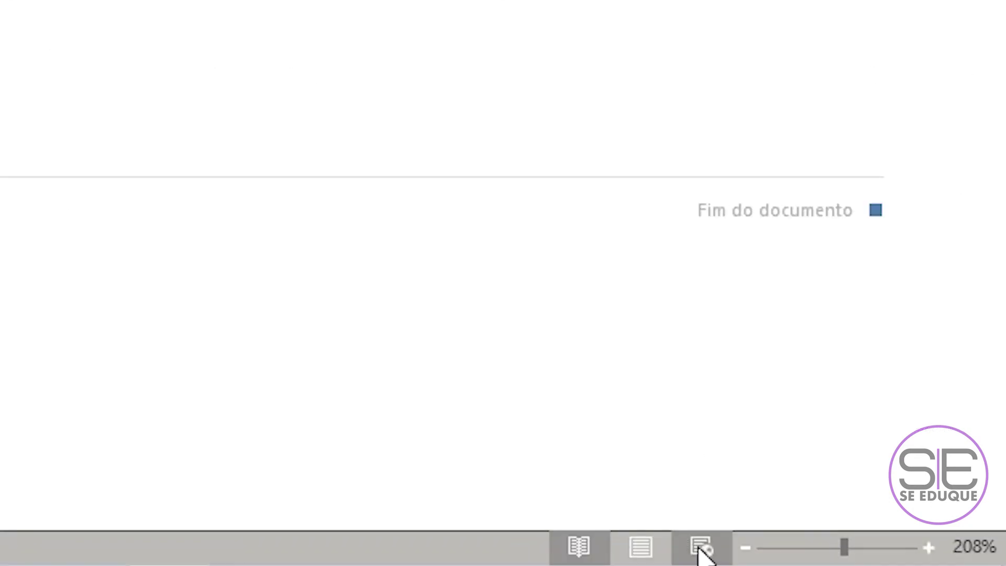
pyautogui.click(702, 547)
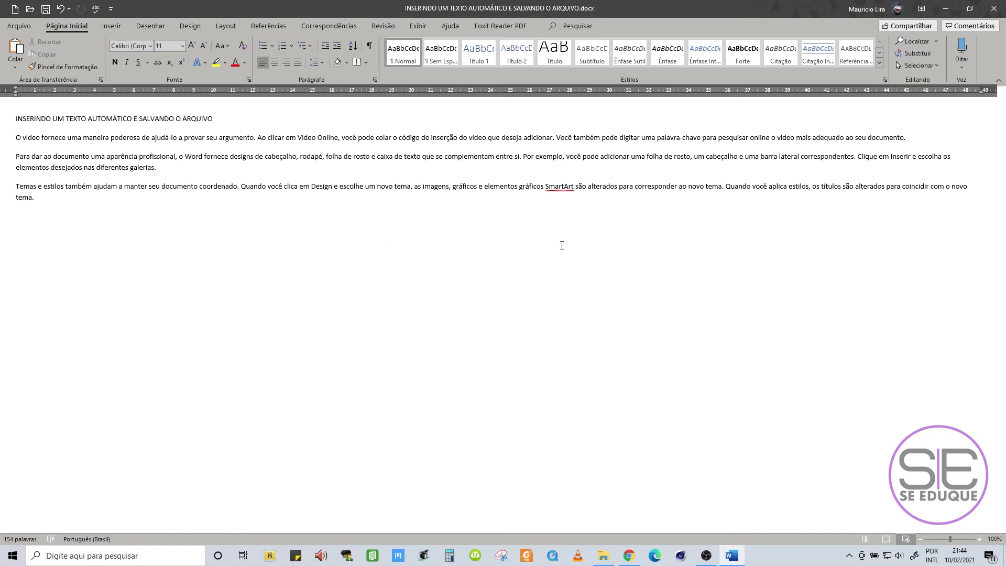
# Step: Switch the document back to Print Layout view
pyautogui.click(885, 539)
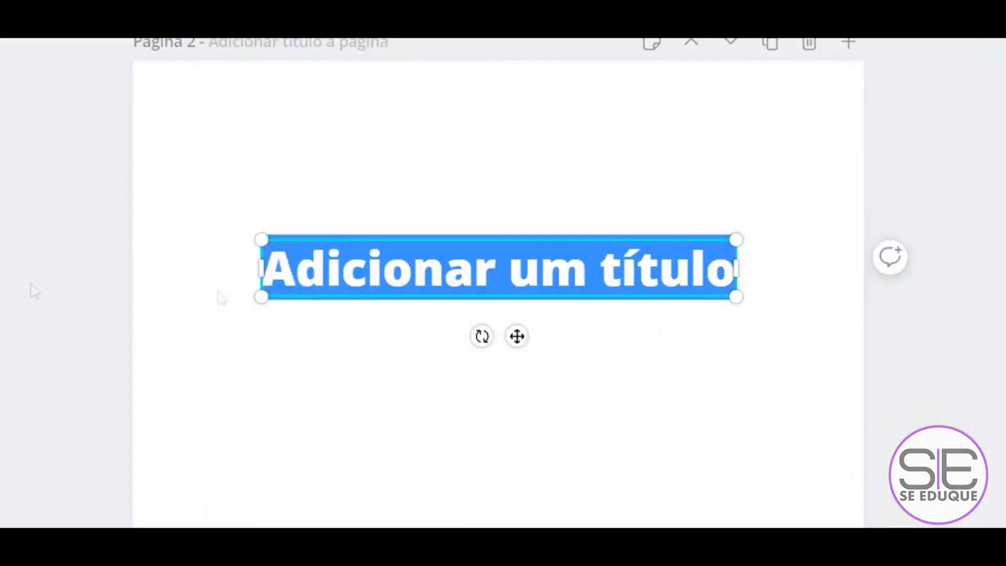
# Step: Replace the 'Adicionar um título' heading on page 2 with the text 'lenhas'
pyautogui.write('lenhas')
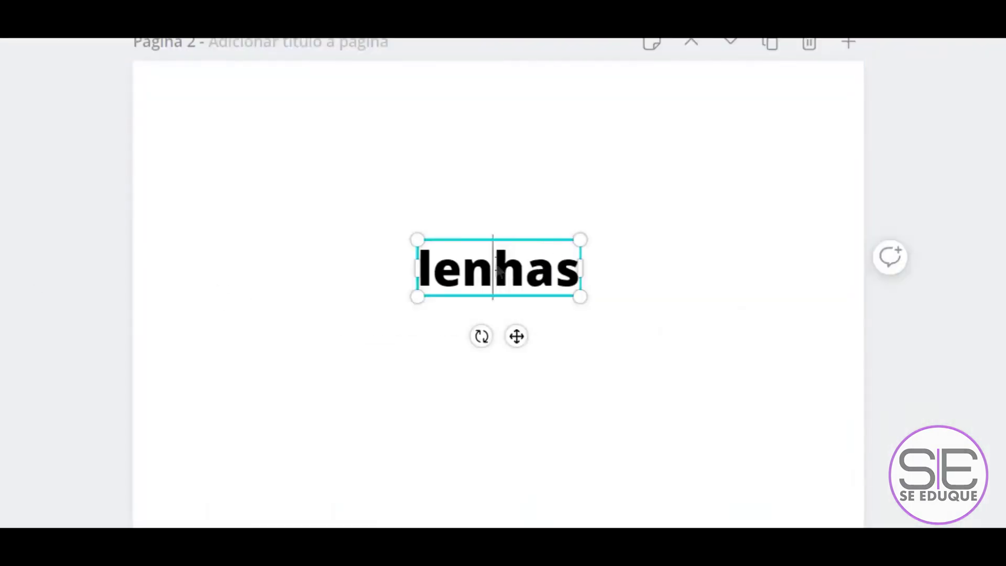